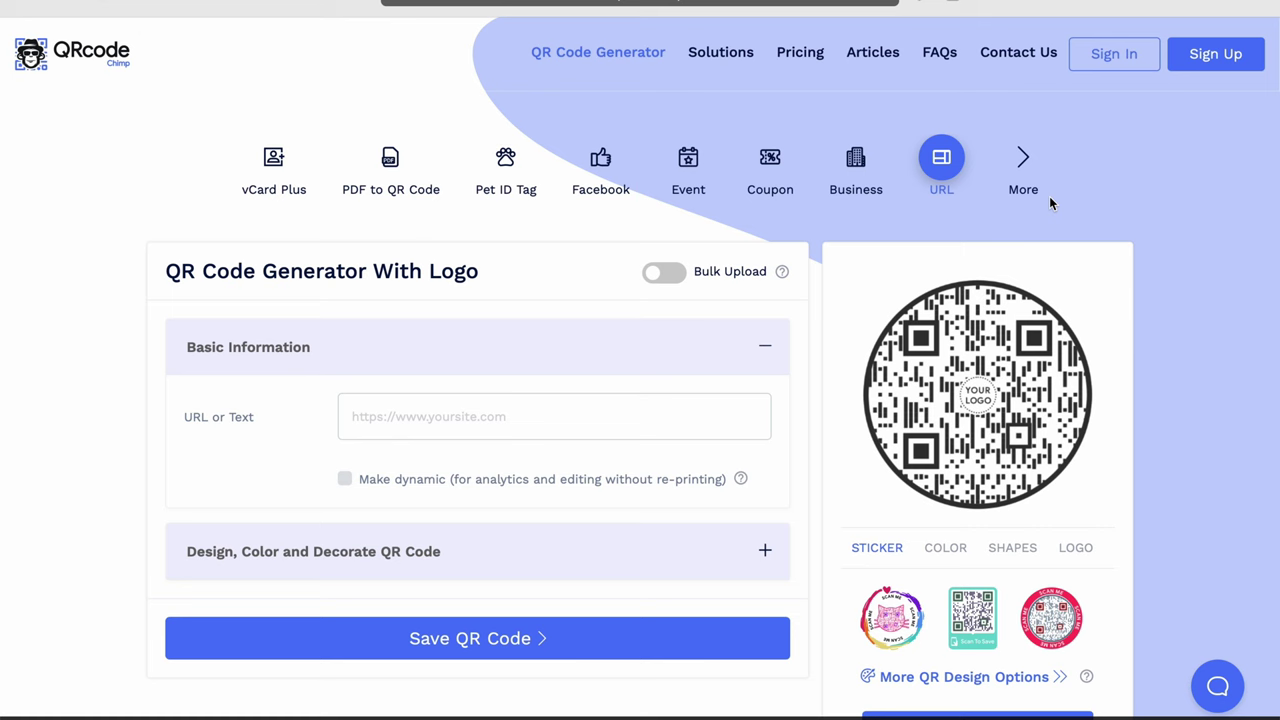
Step: Switch the QR code type from URL/Text to vCard using the full list of types
{"action": "scroll", "coordinate": [1049, 203], "scroll_direction": "down", "scroll_amount": 1}
{"action": "scroll", "coordinate": [1049, 203], "scroll_direction": "up", "scroll_amount": 1}
{"action": "scroll", "coordinate": [183, 62], "scroll_direction": "down", "scroll_amount": 1}
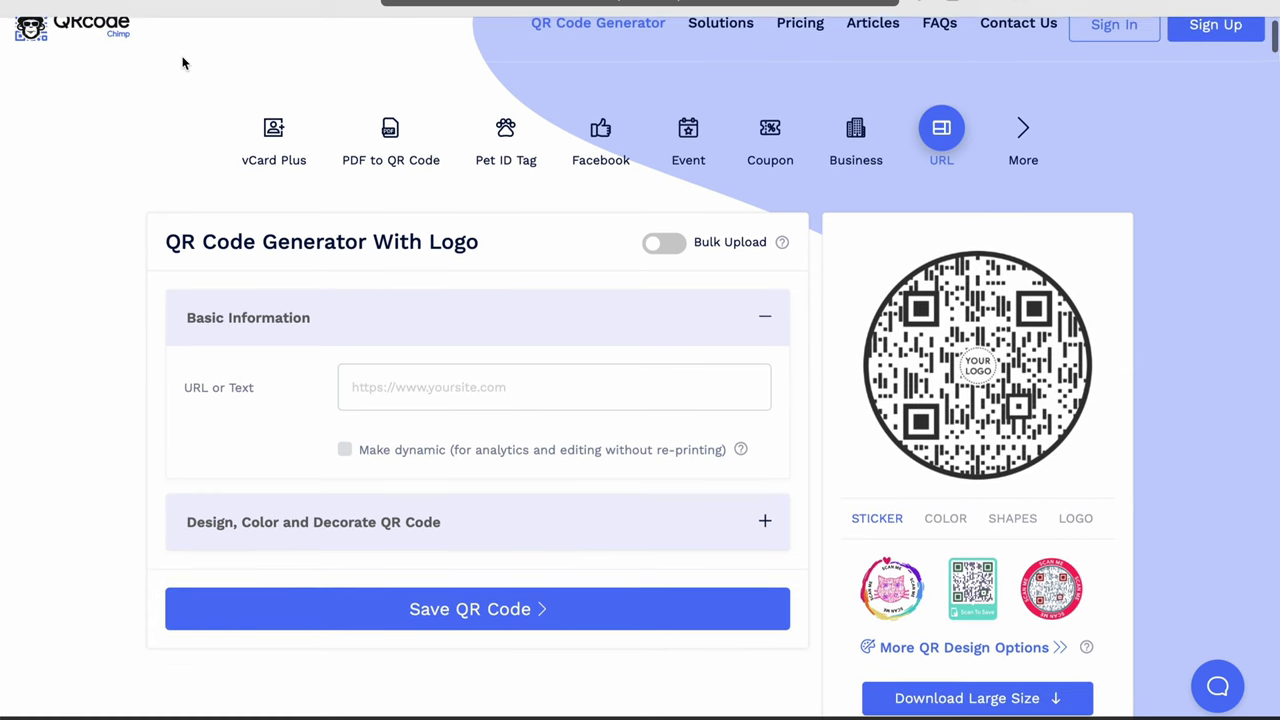
{"action": "scroll", "coordinate": [300, 50], "scroll_direction": "up", "scroll_amount": 1}
{"action": "left_click", "coordinate": [432, 419]}
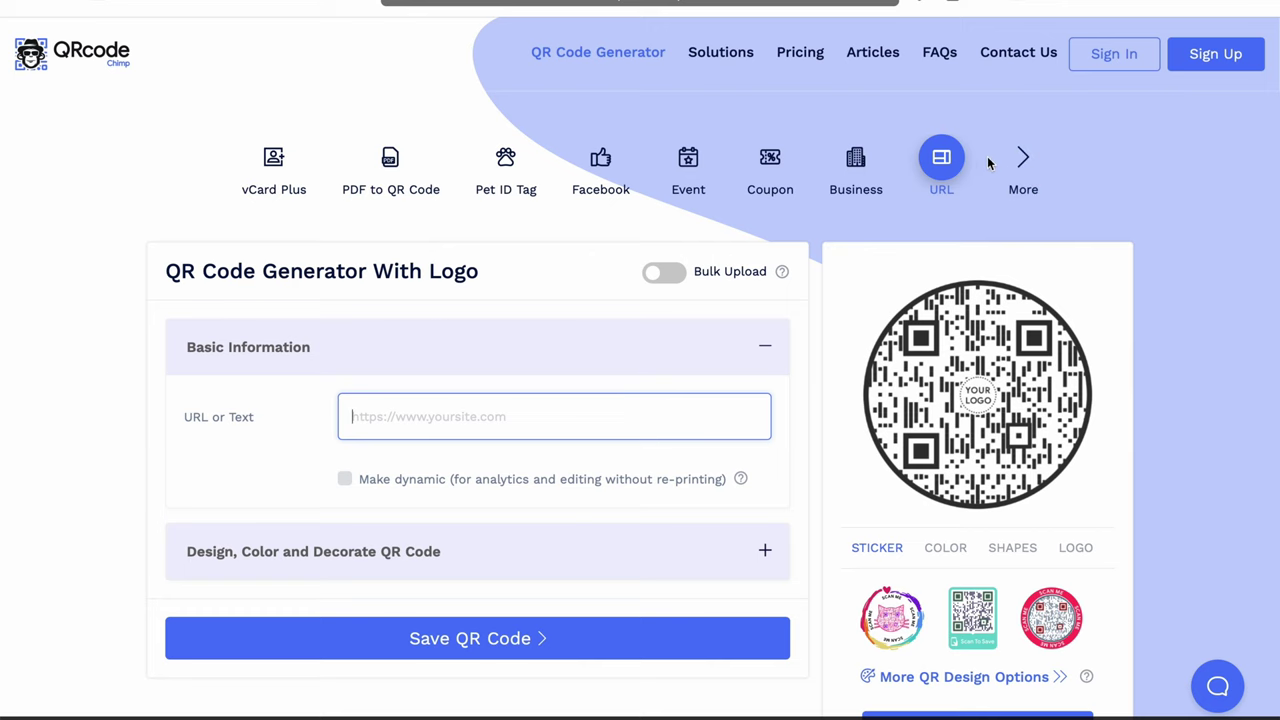
{"action": "left_click", "coordinate": [1022, 160]}
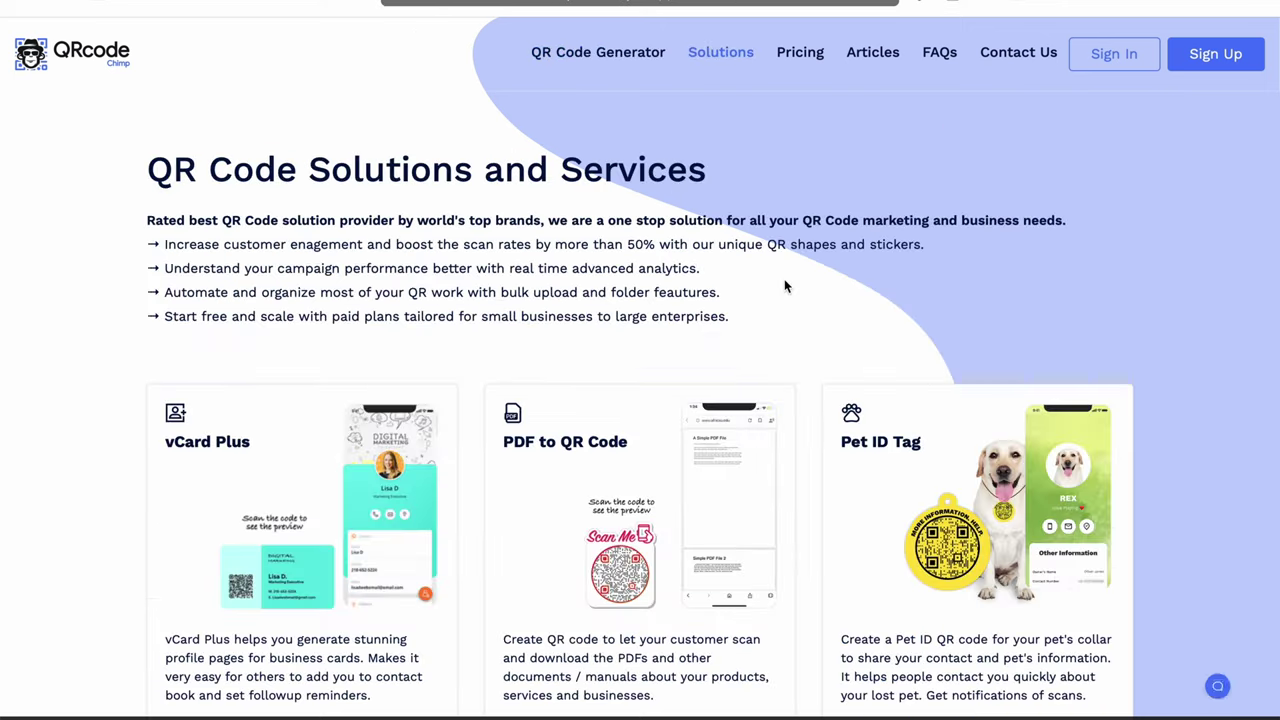
{"action": "scroll", "coordinate": [785, 287], "scroll_direction": "down", "scroll_amount": 4}
{"action": "scroll", "coordinate": [785, 287], "scroll_direction": "down", "scroll_amount": 8}
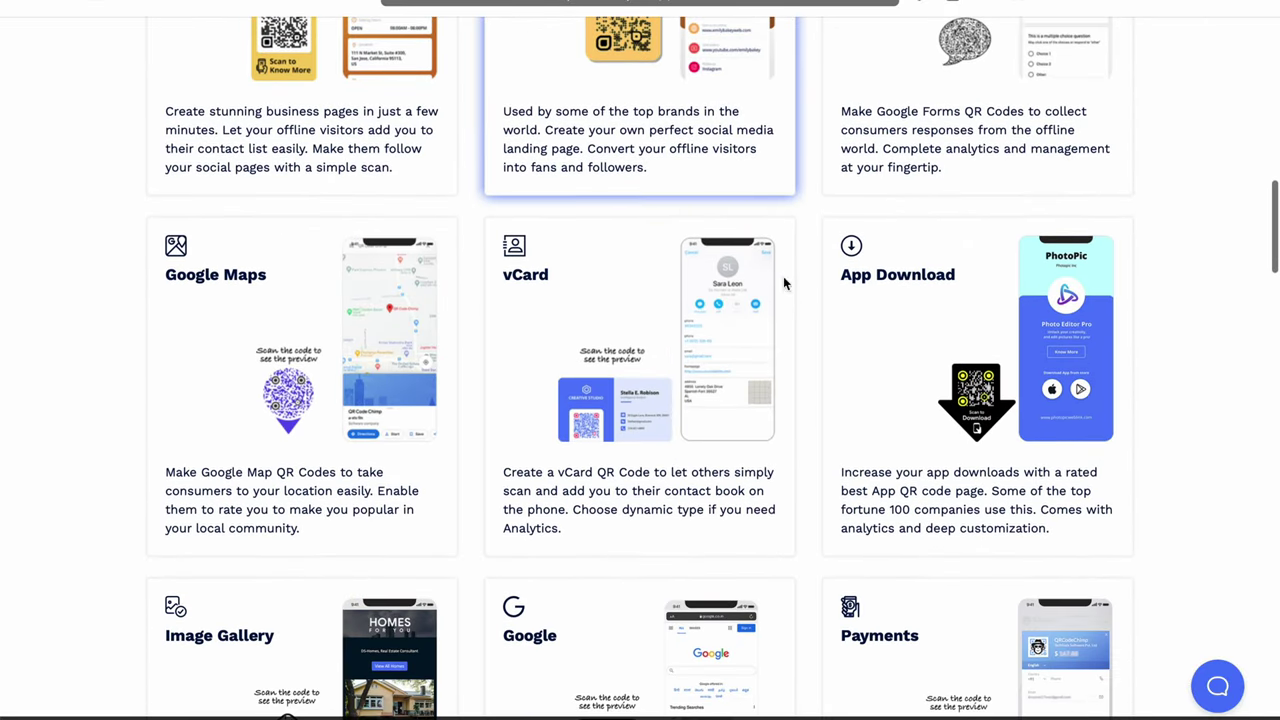
{"action": "left_click", "coordinate": [695, 311]}
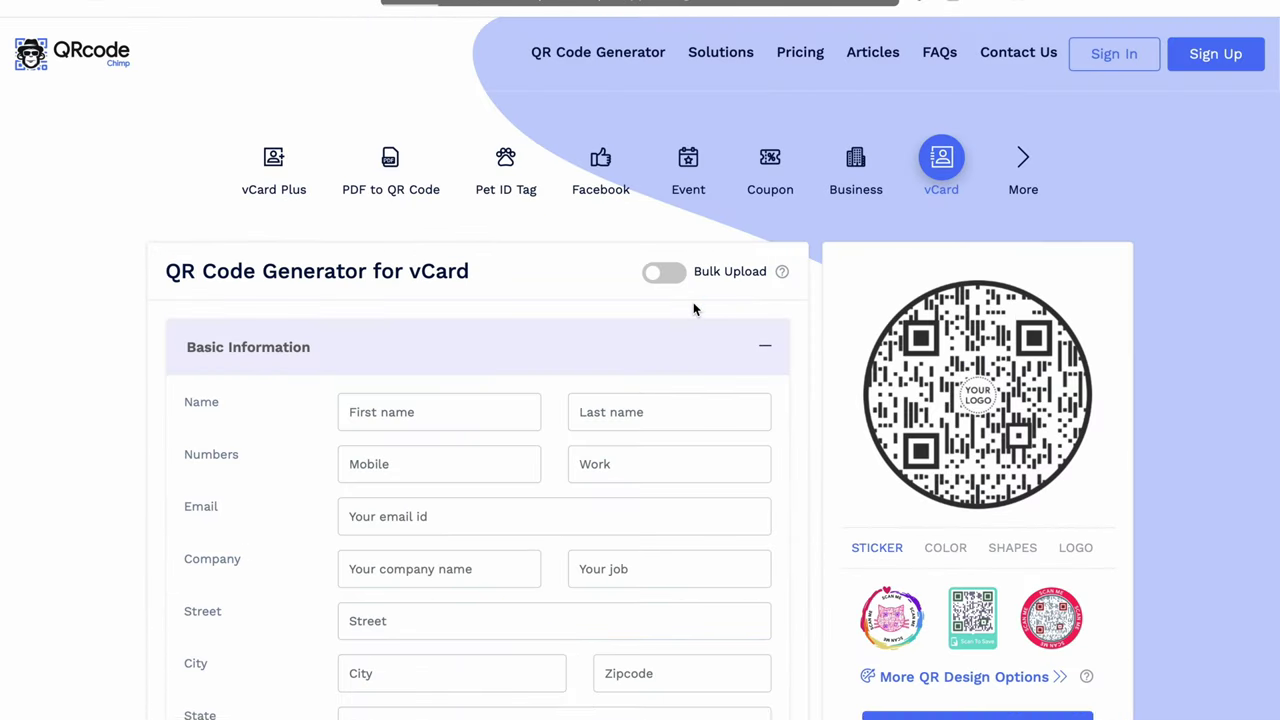
Step: Enter the contact's first name, last name and mobile number in the vCard form
{"action": "left_click", "coordinate": [467, 409]}
{"action": "type", "text": "John"}
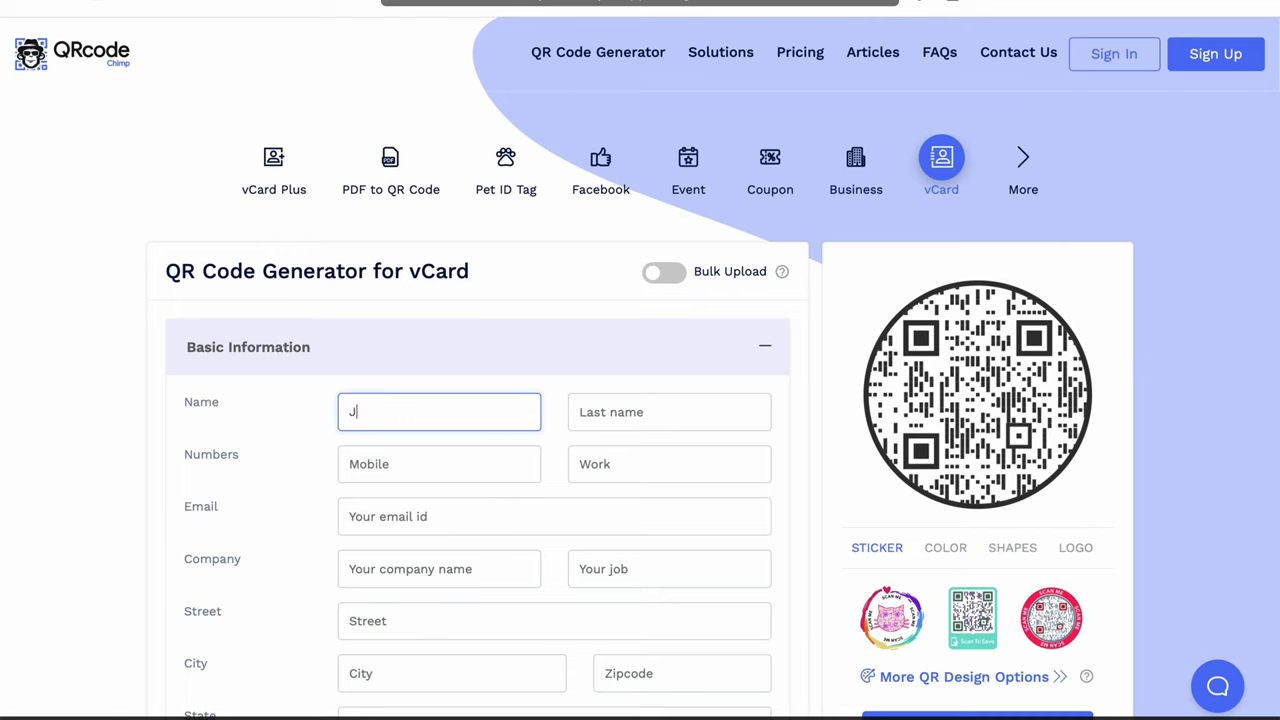
{"action": "key", "text": "Tab"}
{"action": "type", "text": "Smith"}
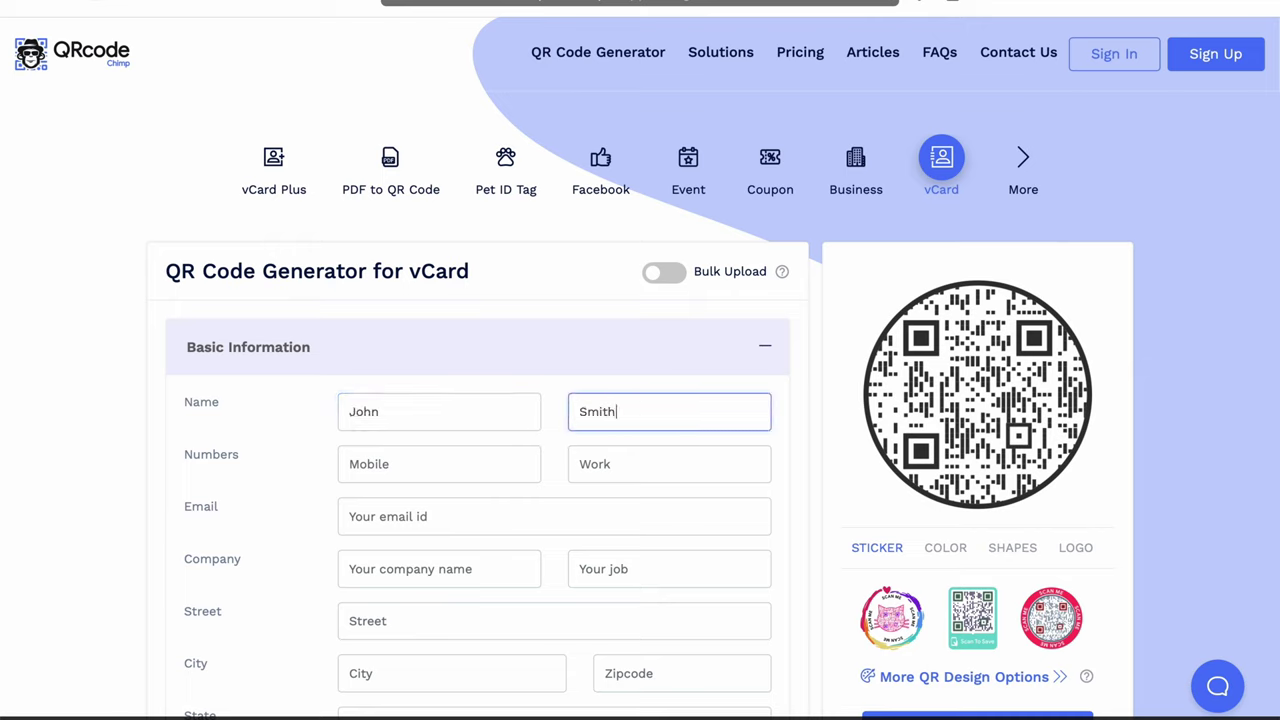
{"action": "key", "text": "Tab"}
{"action": "type", "text": "1234567890"}
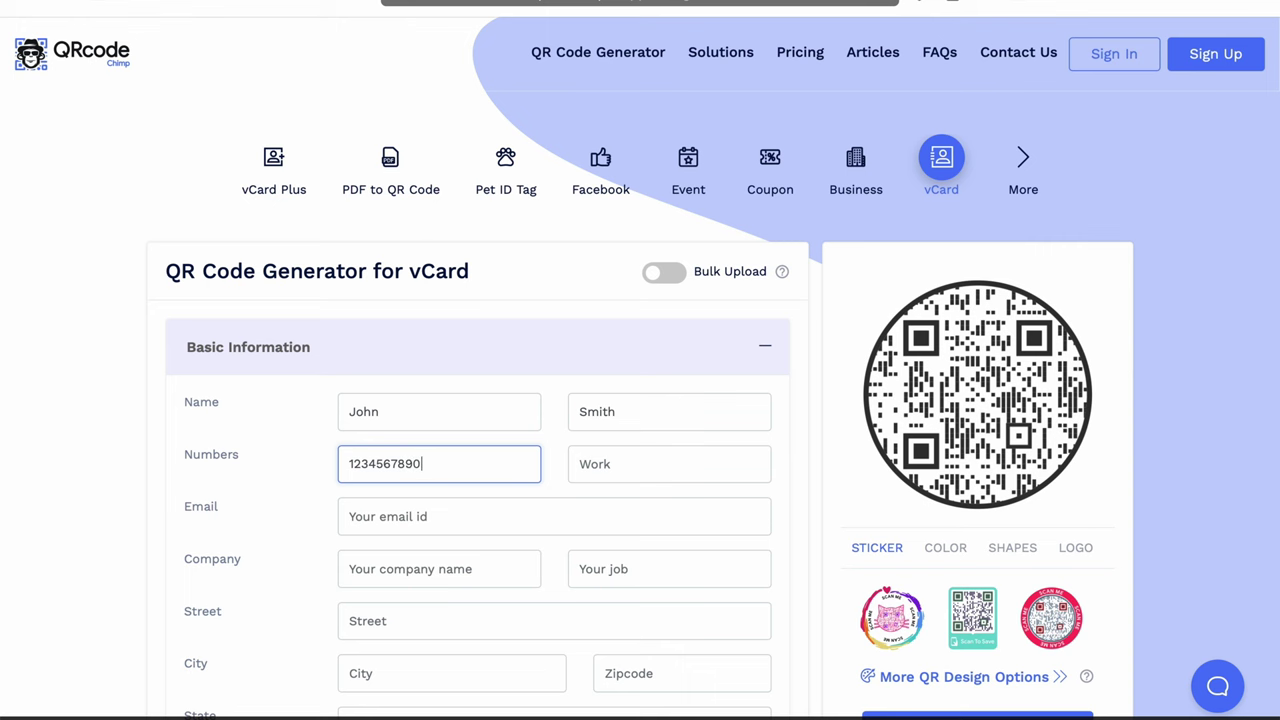
Step: Enter the contact's e-mail address, correcting a mistyped letter
{"action": "scroll", "coordinate": [640, 400], "scroll_direction": "down", "scroll_amount": 1}
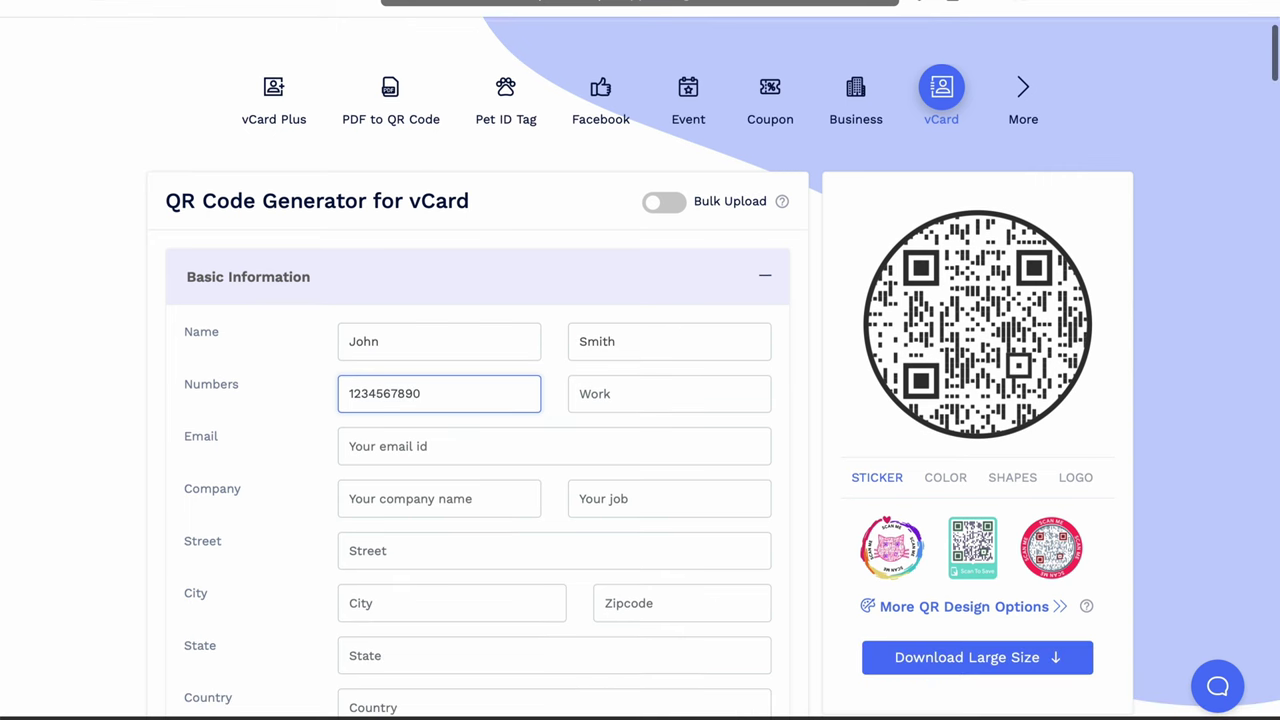
{"action": "left_click", "coordinate": [384, 447]}
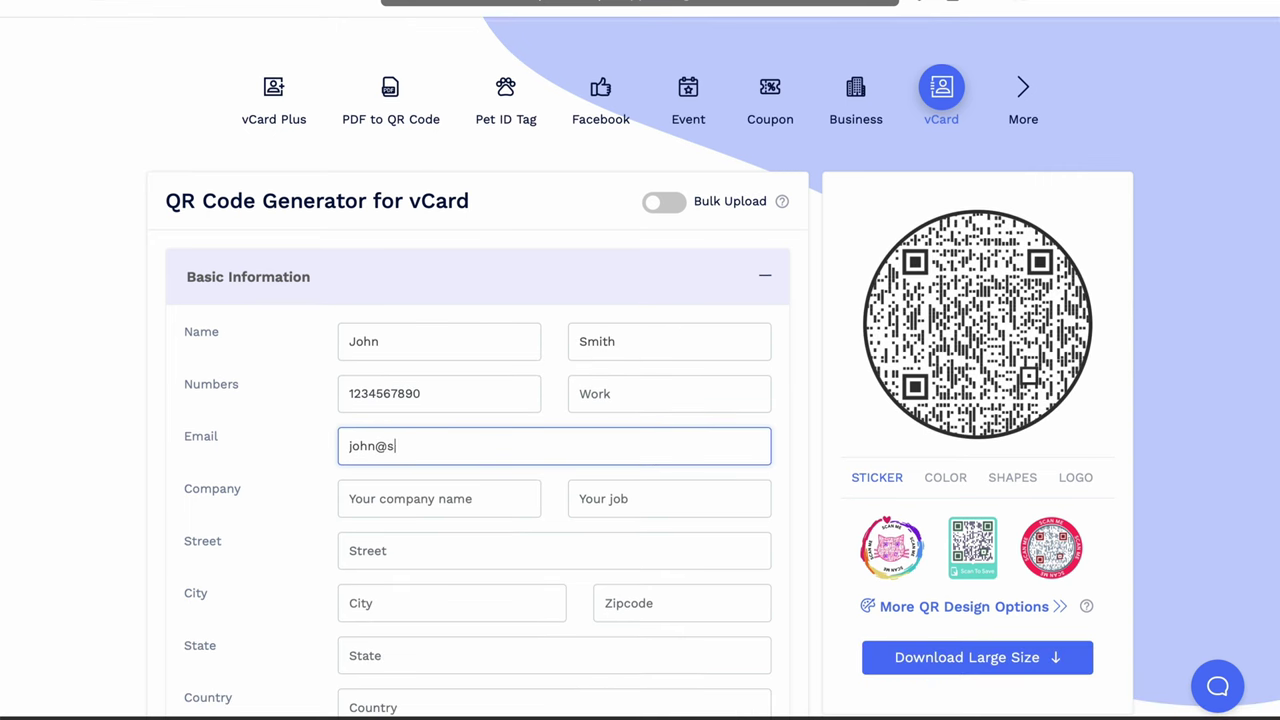
{"action": "key", "text": "Tab"}
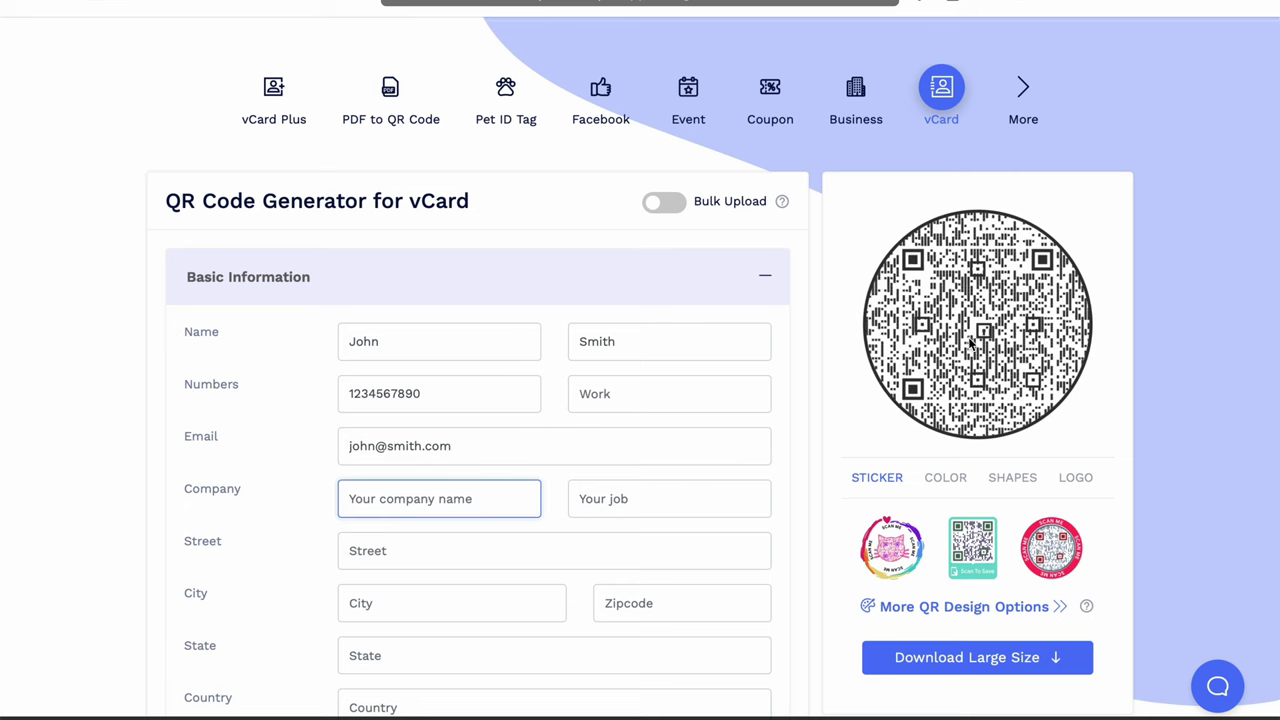
{"action": "scroll", "coordinate": [667, 459], "scroll_direction": "down", "scroll_amount": 2}
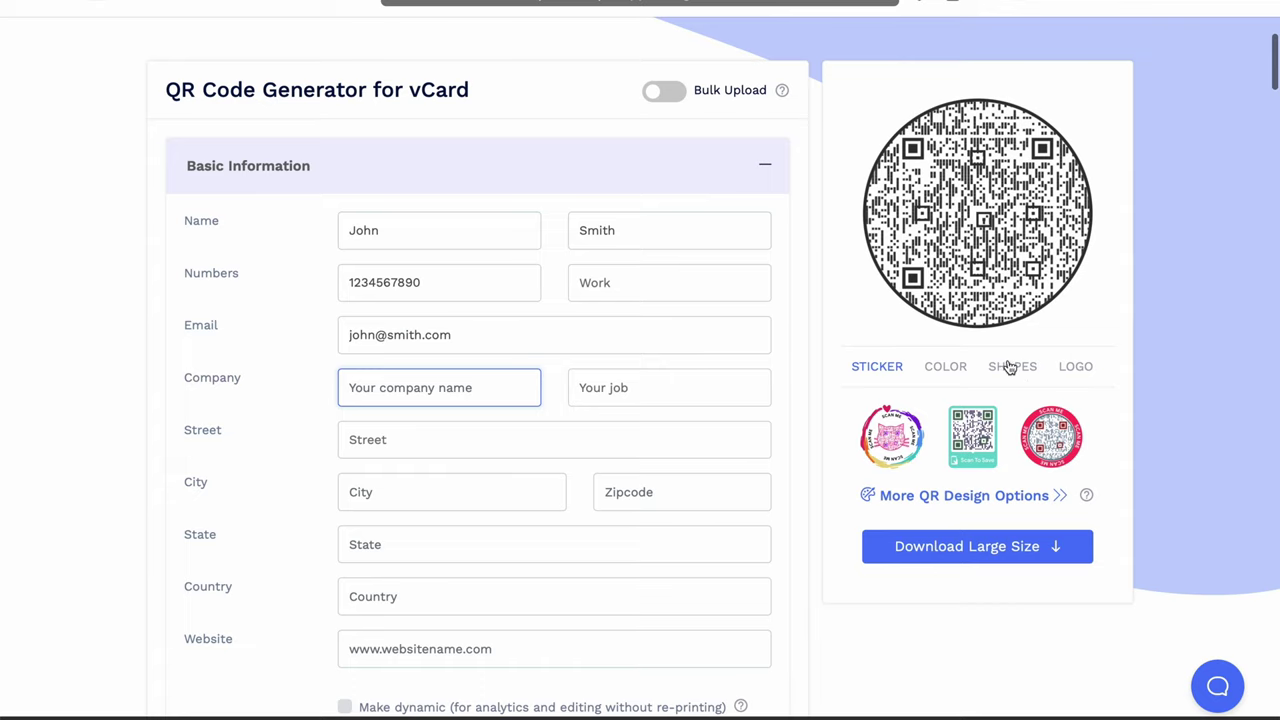
Step: Request the large-size download of the vCard code and dismiss the signup prompt
{"action": "left_click", "coordinate": [950, 547]}
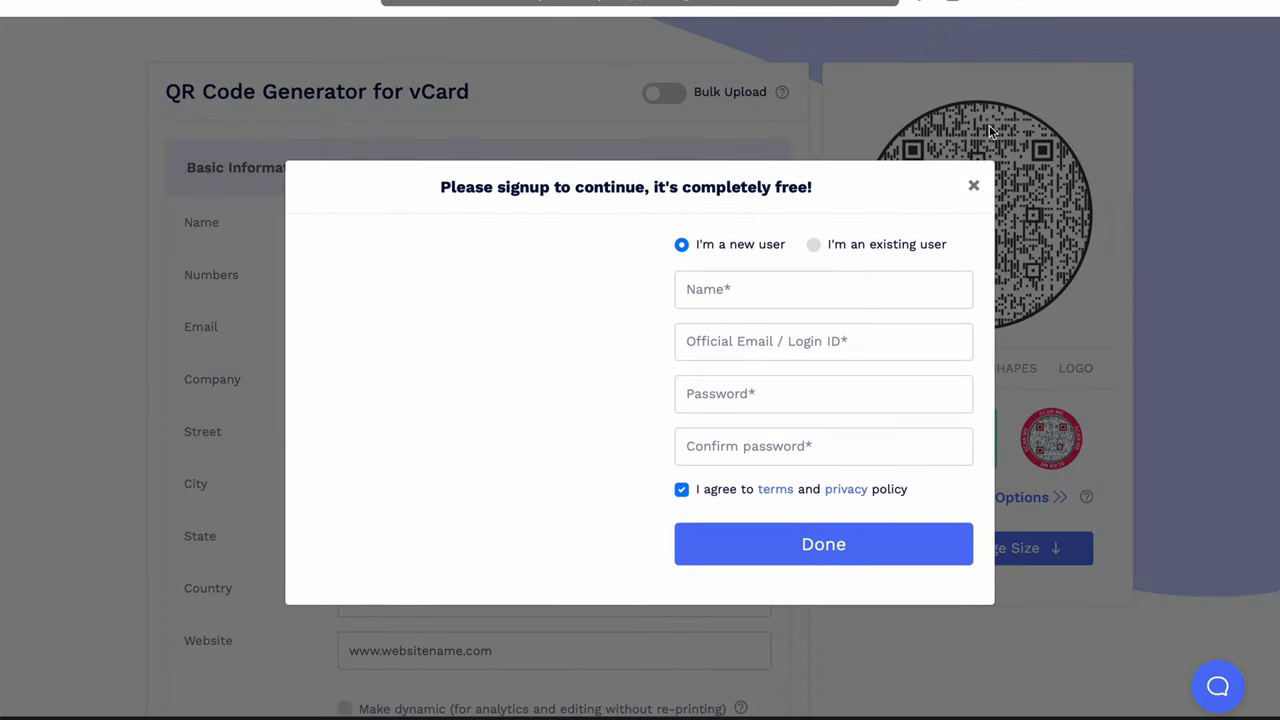
{"action": "left_click", "coordinate": [972, 185]}
{"action": "left_click", "coordinate": [939, 490]}
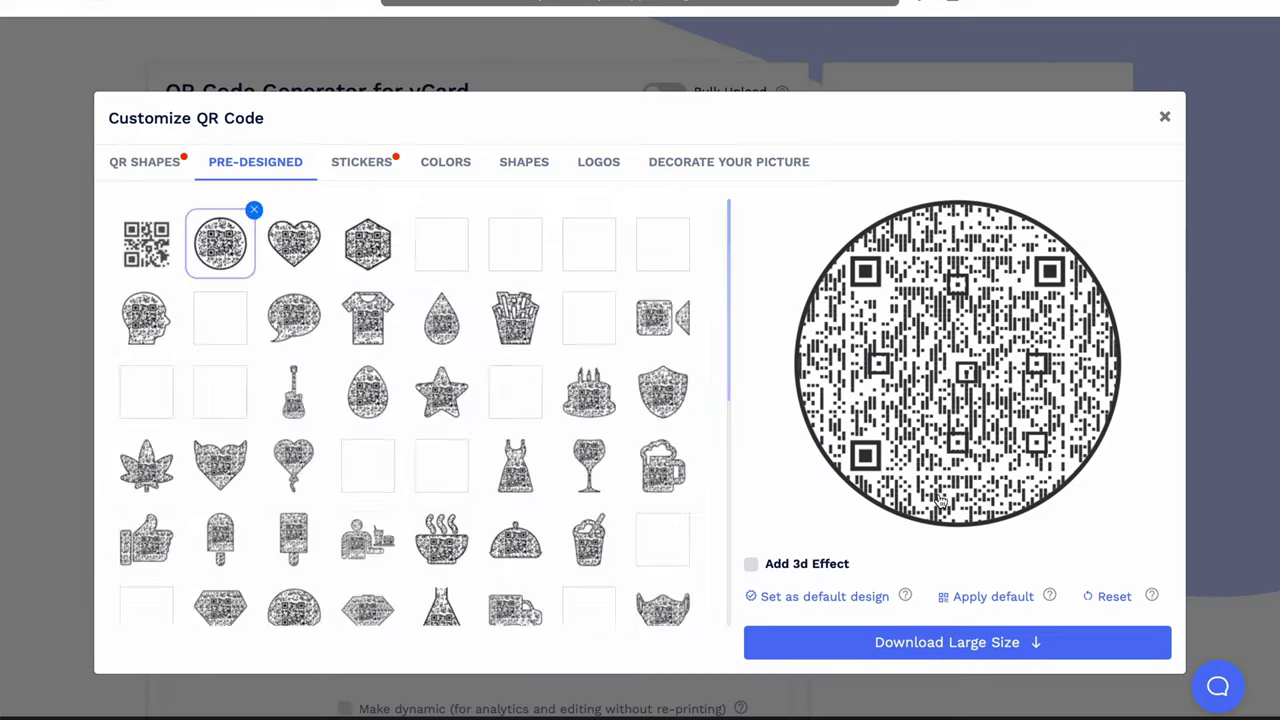
Step: Give the code a plain square shape and the last pre-designed colour style
{"action": "left_click", "coordinate": [150, 240]}
{"action": "left_click", "coordinate": [152, 164]}
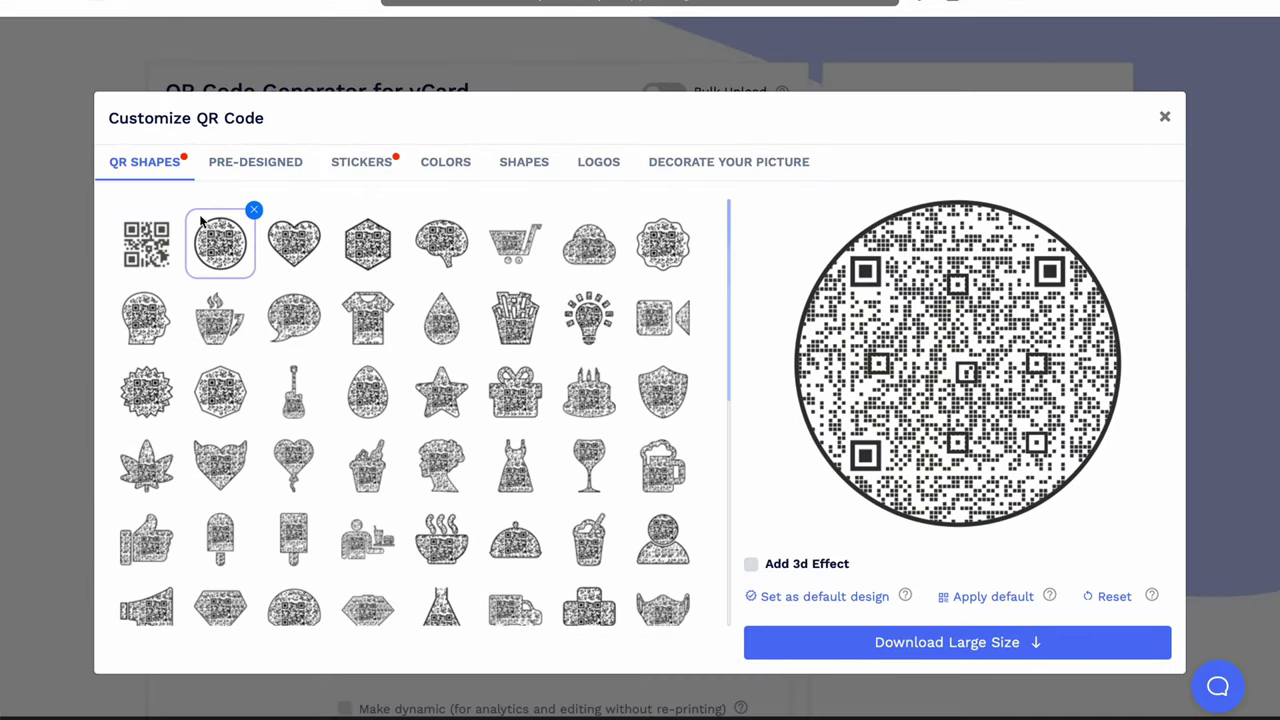
{"action": "left_click", "coordinate": [153, 250]}
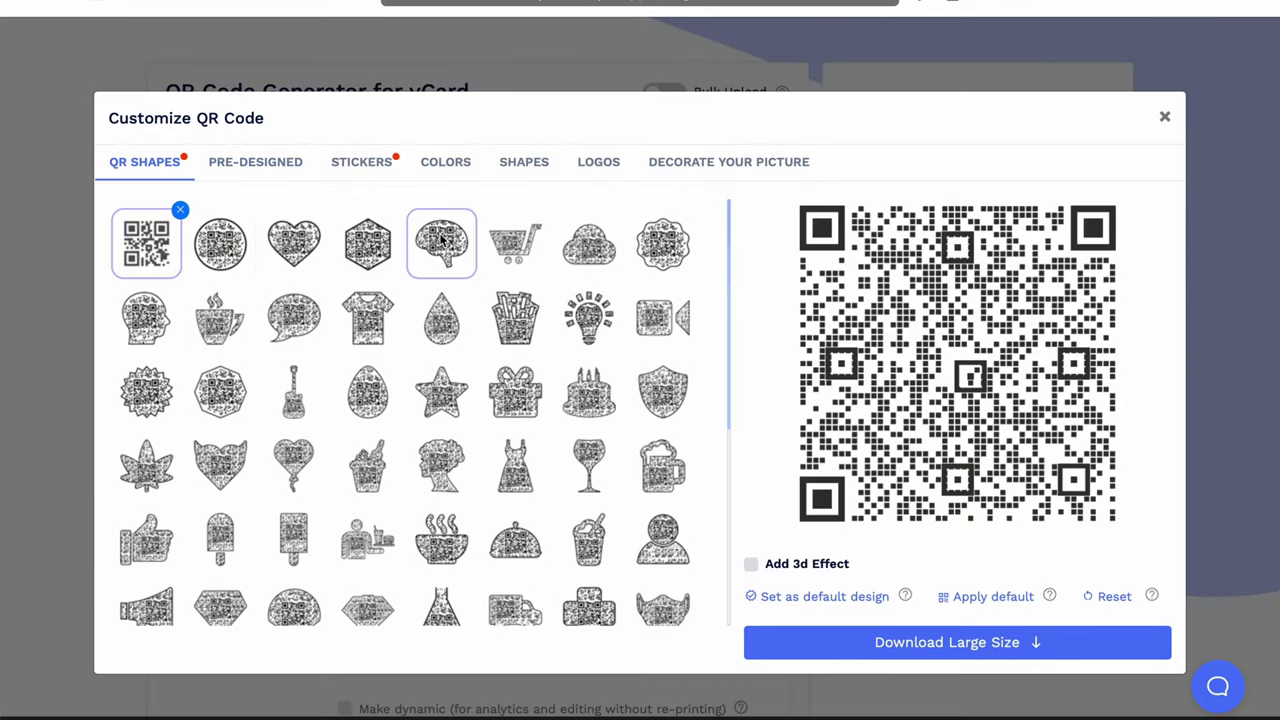
{"action": "left_click", "coordinate": [380, 168]}
{"action": "left_click", "coordinate": [280, 172]}
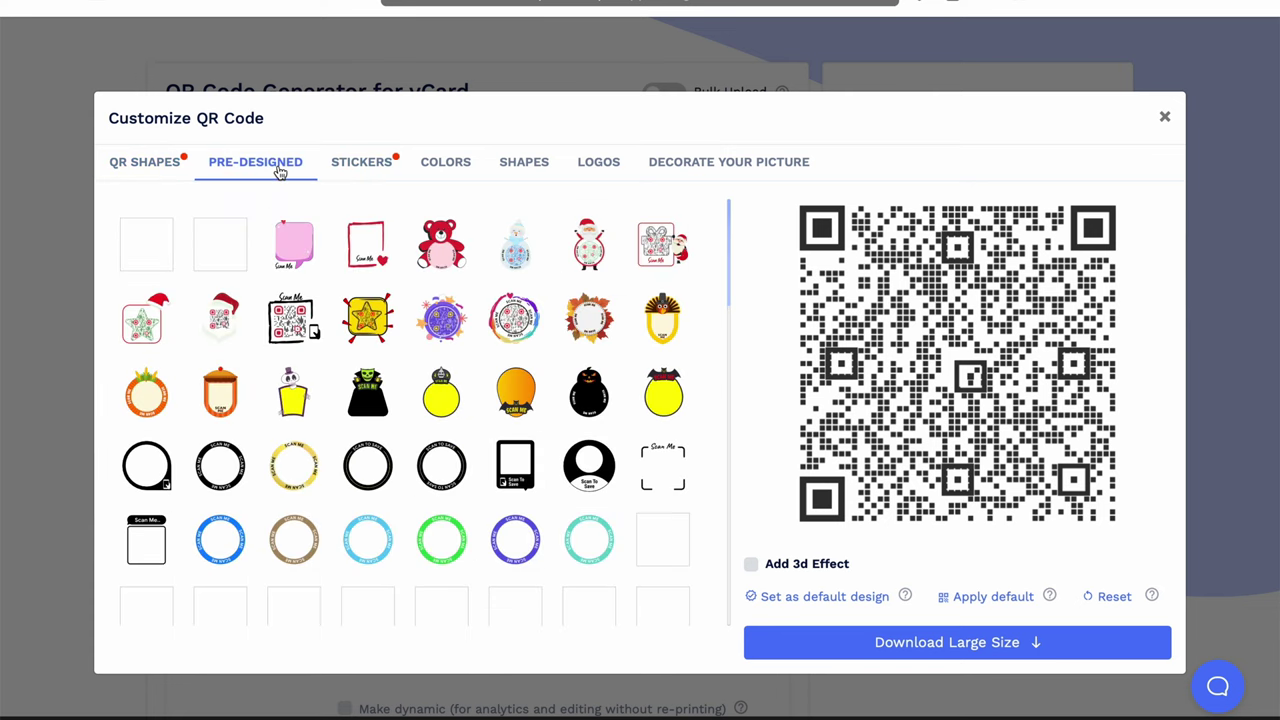
{"action": "left_click", "coordinate": [518, 320]}
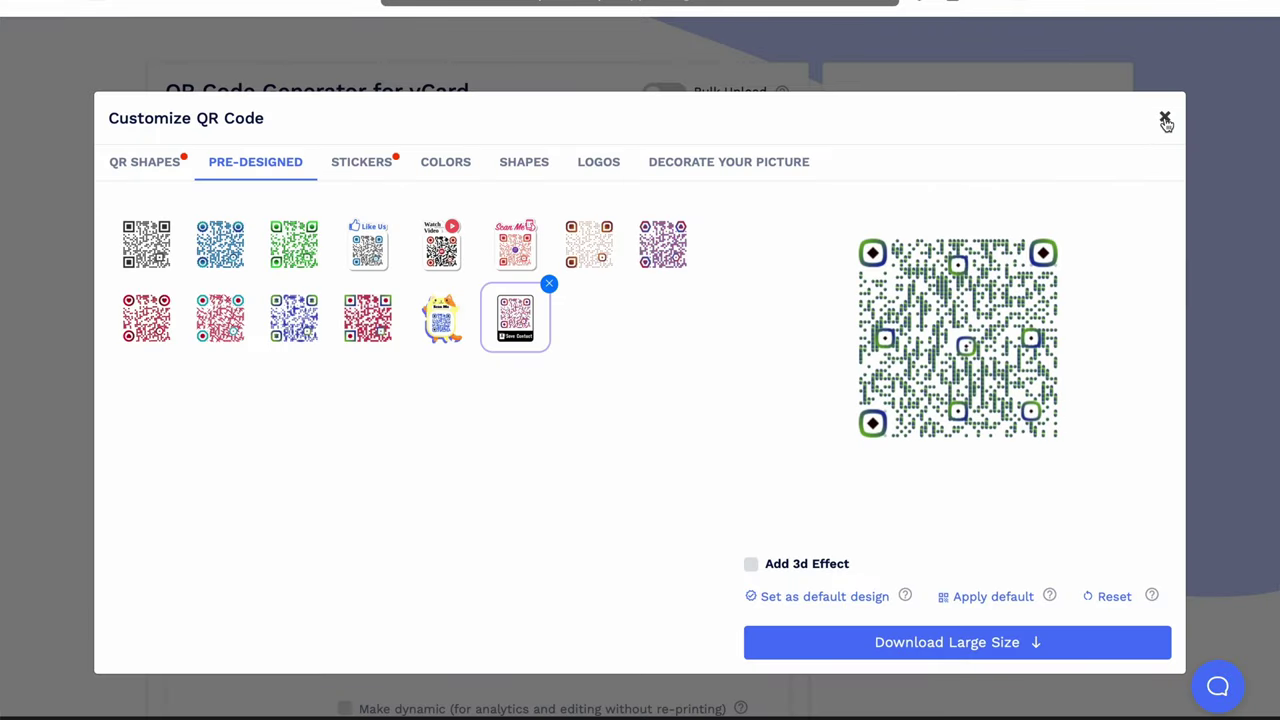
{"action": "left_click", "coordinate": [1165, 119]}
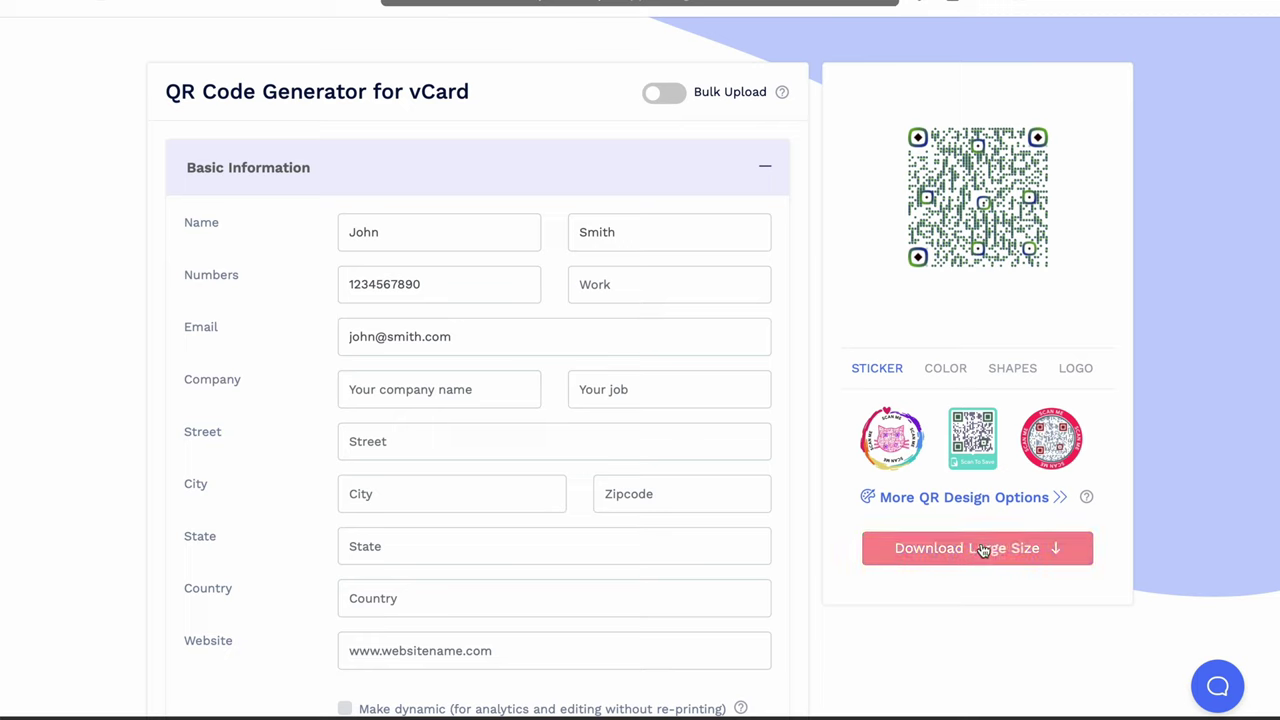
Step: Scroll through the styled vCard form and select the mobile number in its field
{"action": "scroll", "coordinate": [984, 551], "scroll_direction": "up", "scroll_amount": 1}
{"action": "scroll", "coordinate": [1128, 434], "scroll_direction": "up", "scroll_amount": 1}
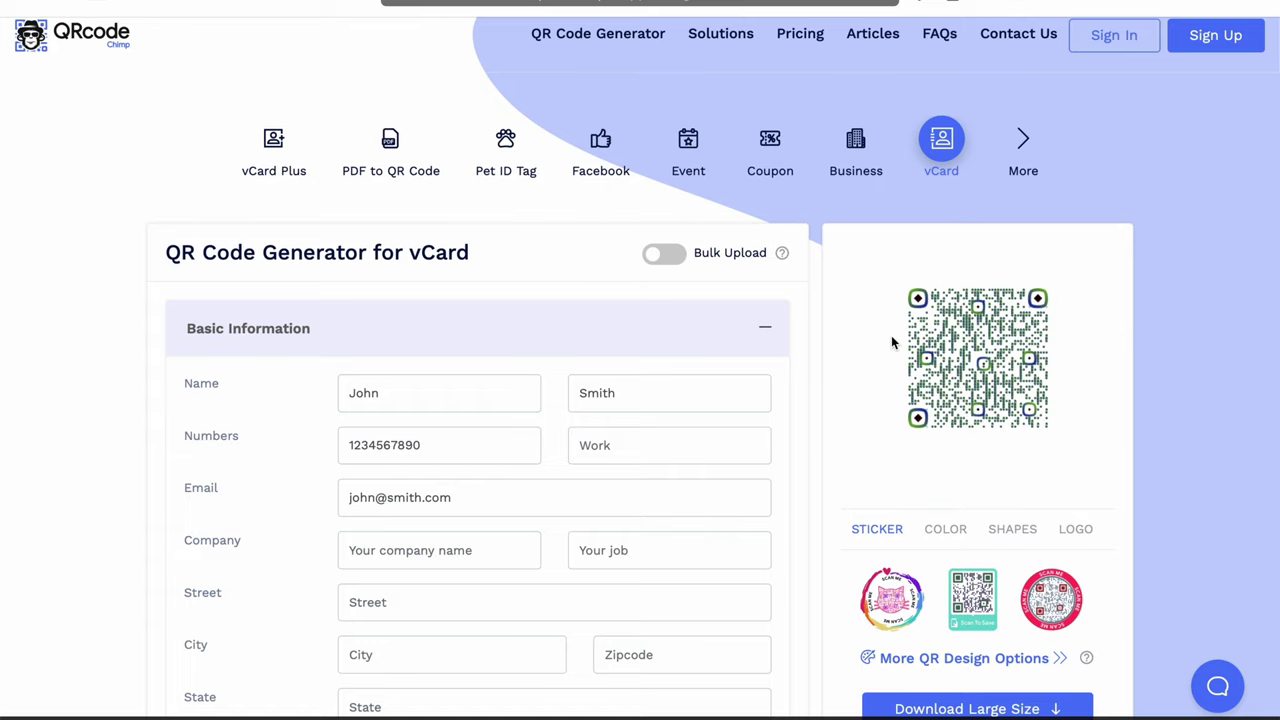
{"action": "scroll", "coordinate": [891, 341], "scroll_direction": "down", "scroll_amount": 1}
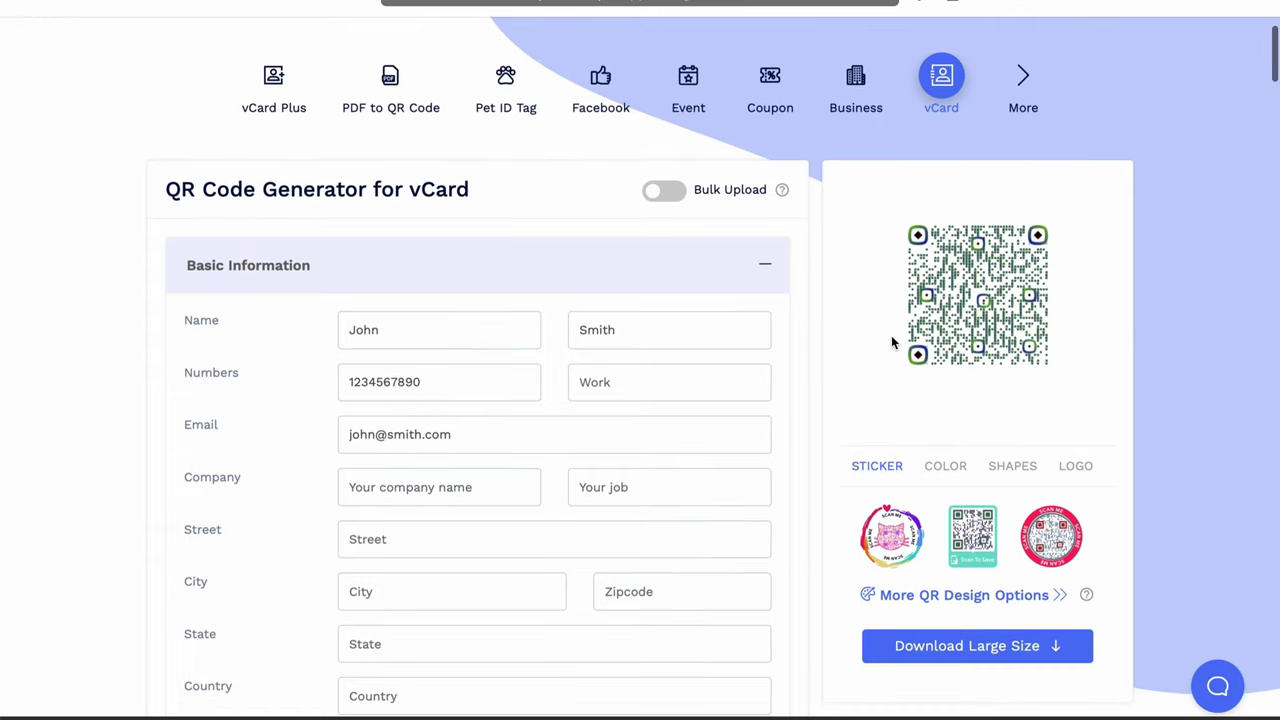
{"action": "scroll", "coordinate": [476, 337], "scroll_direction": "down", "scroll_amount": 1}
{"action": "left_click", "coordinate": [460, 345]}
{"action": "double_click", "coordinate": [457, 346]}
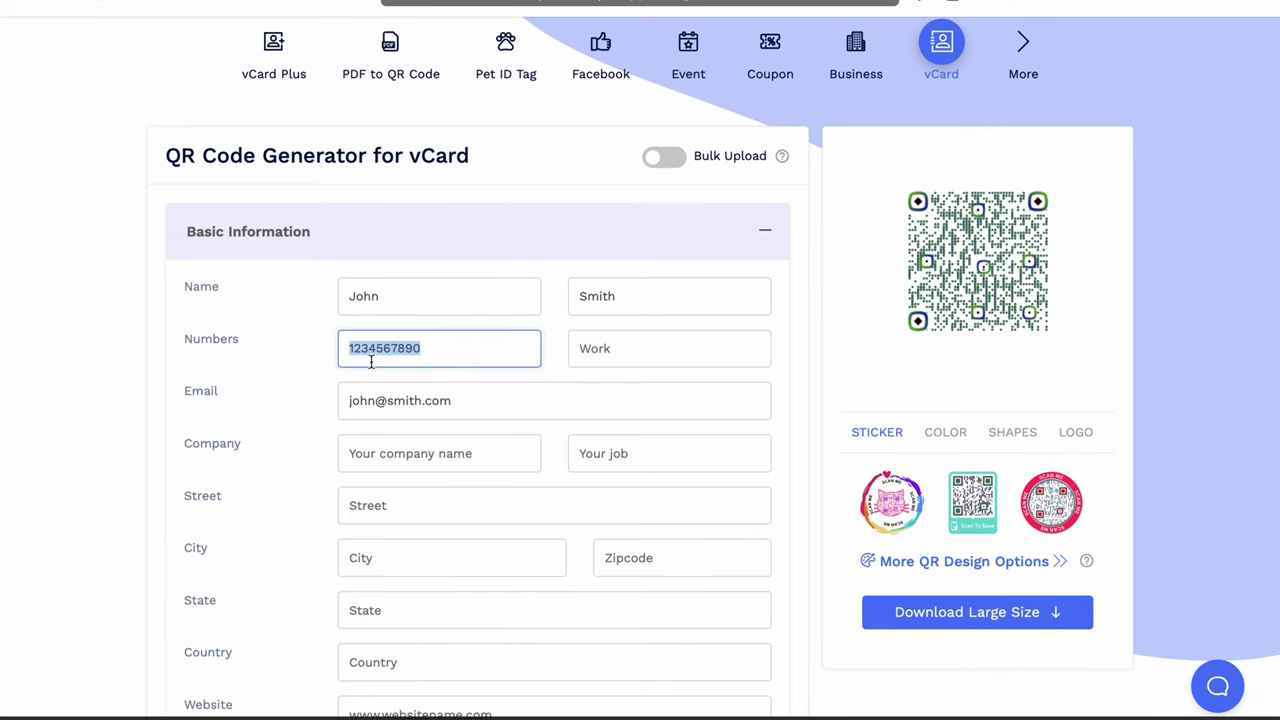
{"action": "left_click_drag", "start_coordinate": [370, 356], "coordinate": [405, 352]}
{"action": "scroll", "coordinate": [994, 338], "scroll_direction": "down", "scroll_amount": 1}
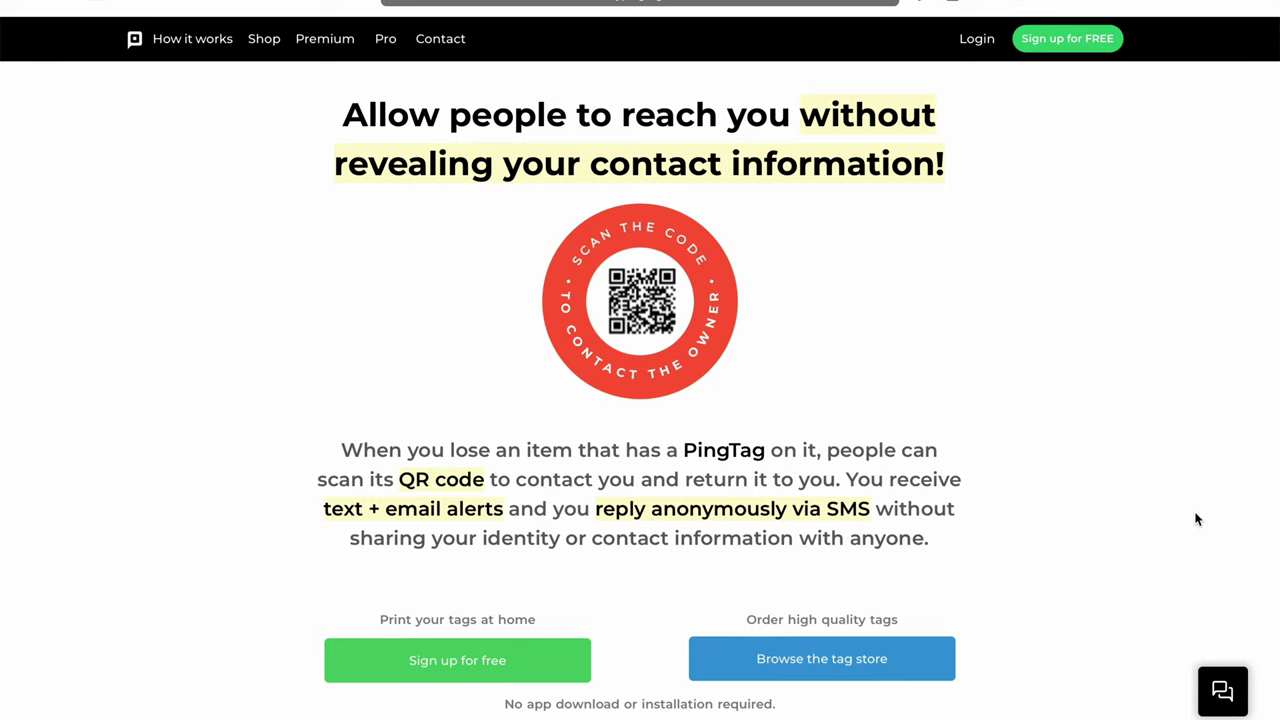
Step: Scroll down the MyPingTag landing page to the 'Sign up for free' and 'Browse the tag store' options
{"action": "scroll", "coordinate": [1195, 518], "scroll_direction": "down", "scroll_amount": 1}
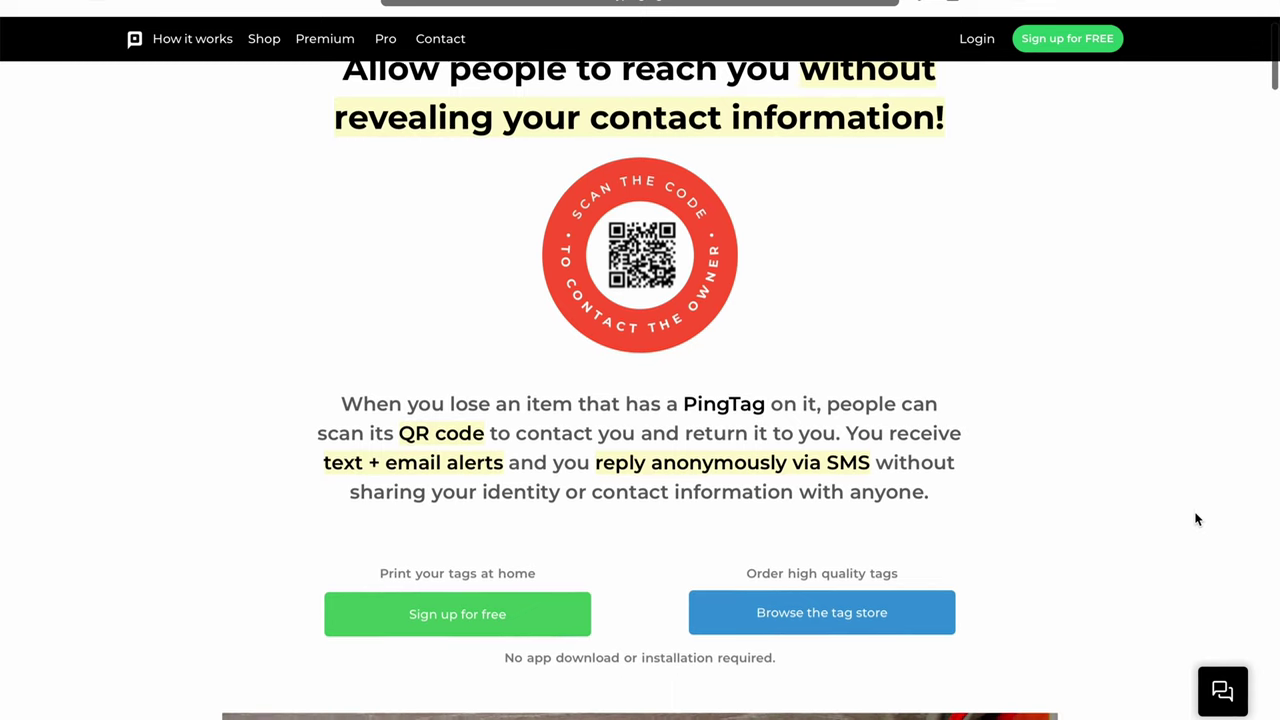
{"action": "scroll", "coordinate": [1195, 518], "scroll_direction": "up", "scroll_amount": 1}
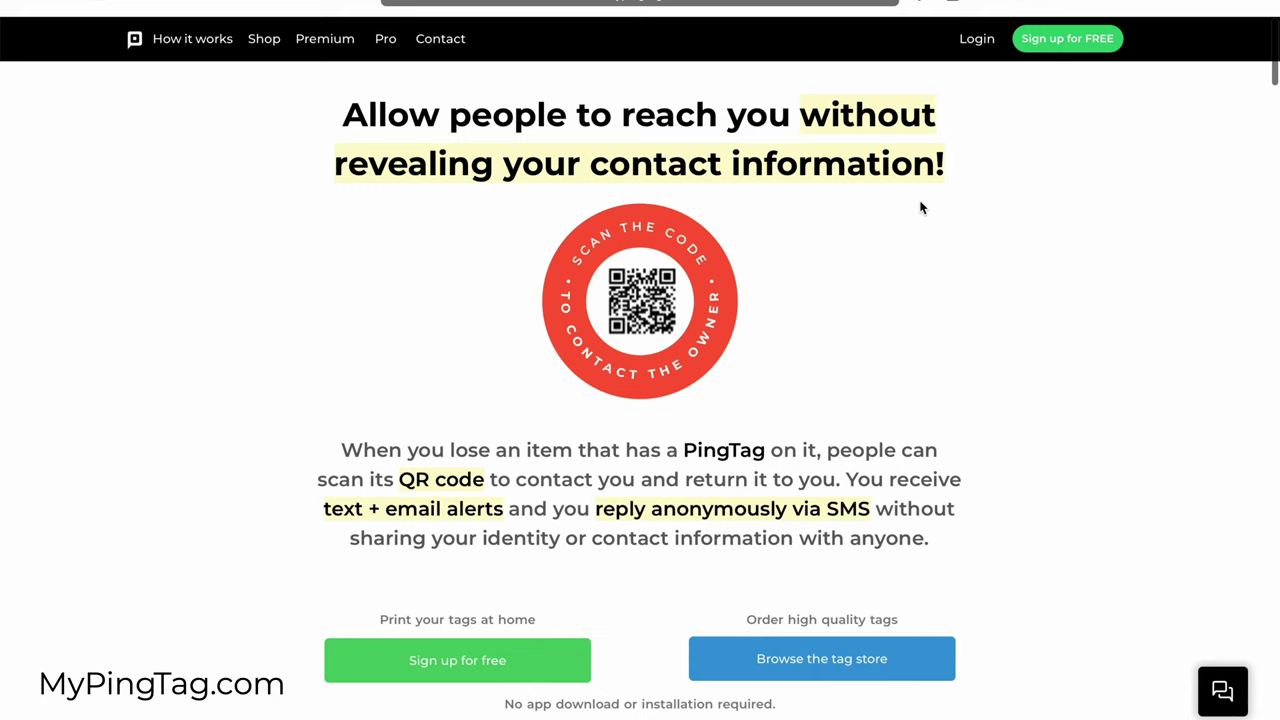
{"action": "scroll", "coordinate": [985, 289], "scroll_direction": "down", "scroll_amount": 4}
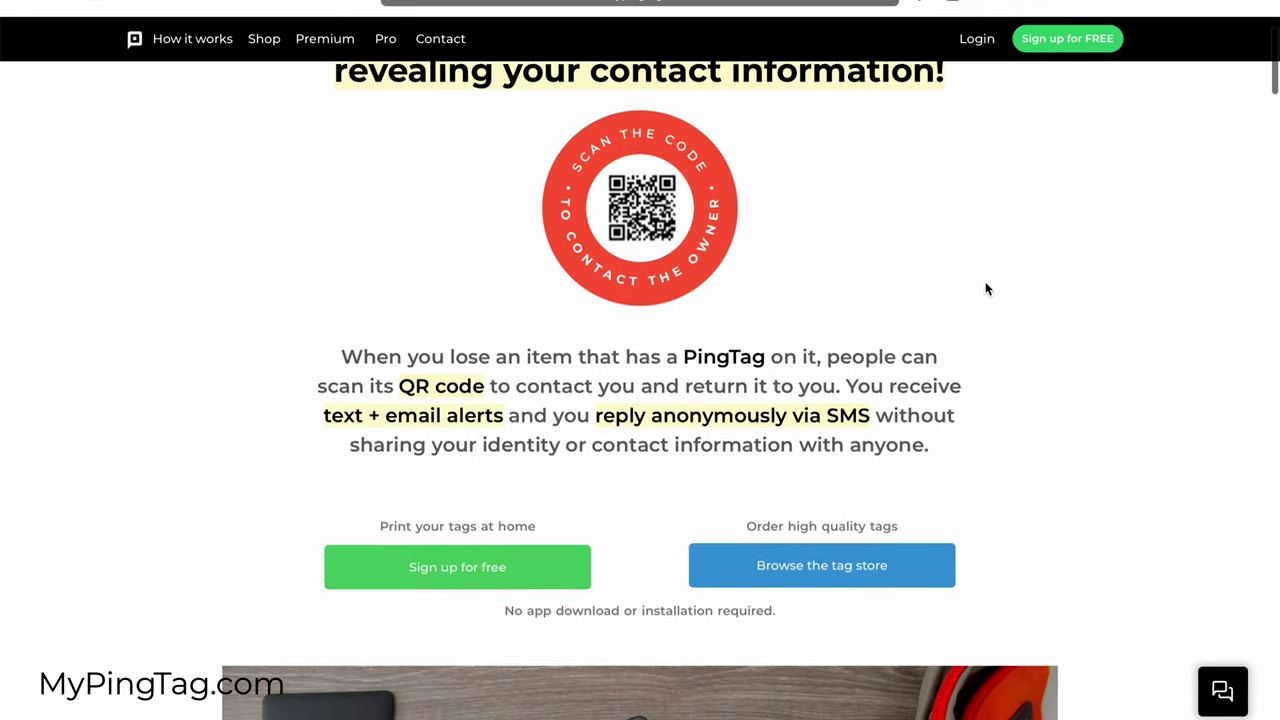
{"action": "scroll", "coordinate": [985, 289], "scroll_direction": "down", "scroll_amount": 3}
{"action": "scroll", "coordinate": [1146, 289], "scroll_direction": "down", "scroll_amount": 5}
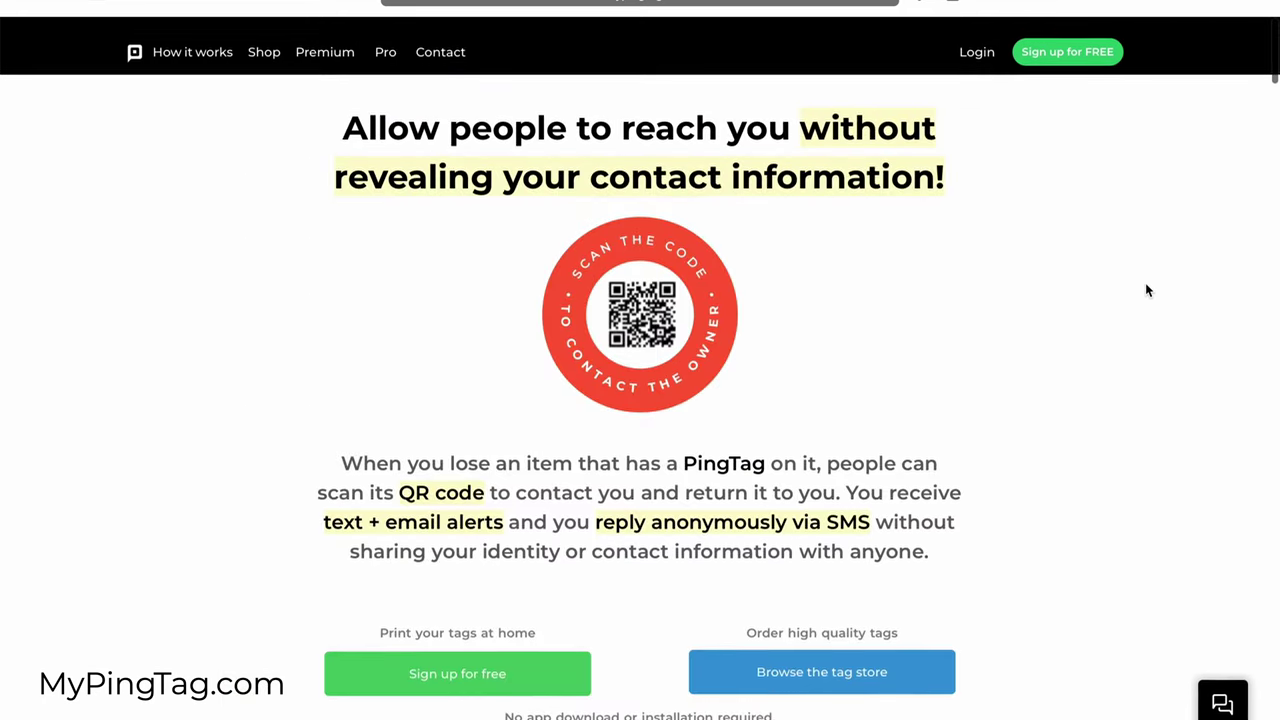
{"action": "scroll", "coordinate": [953, 293], "scroll_direction": "down", "scroll_amount": 1}
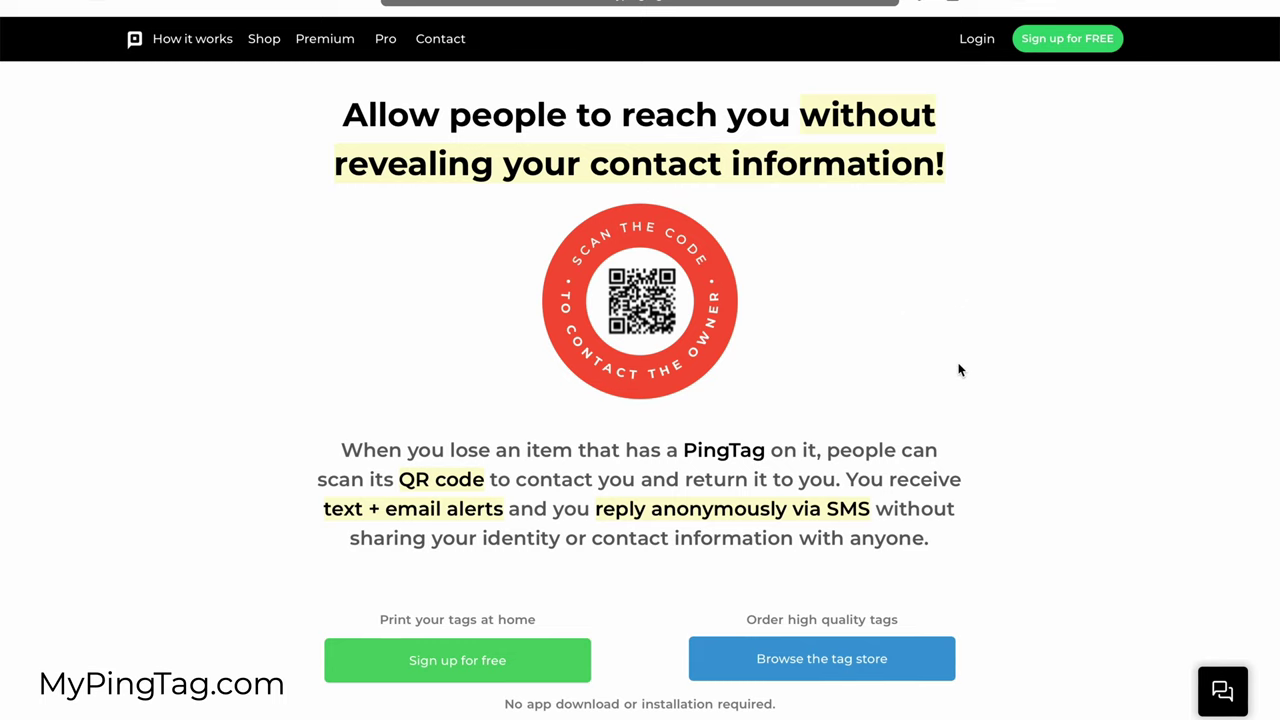
{"action": "scroll", "coordinate": [960, 369], "scroll_direction": "down", "scroll_amount": 1}
{"action": "scroll", "coordinate": [610, 512], "scroll_direction": "down", "scroll_amount": 1}
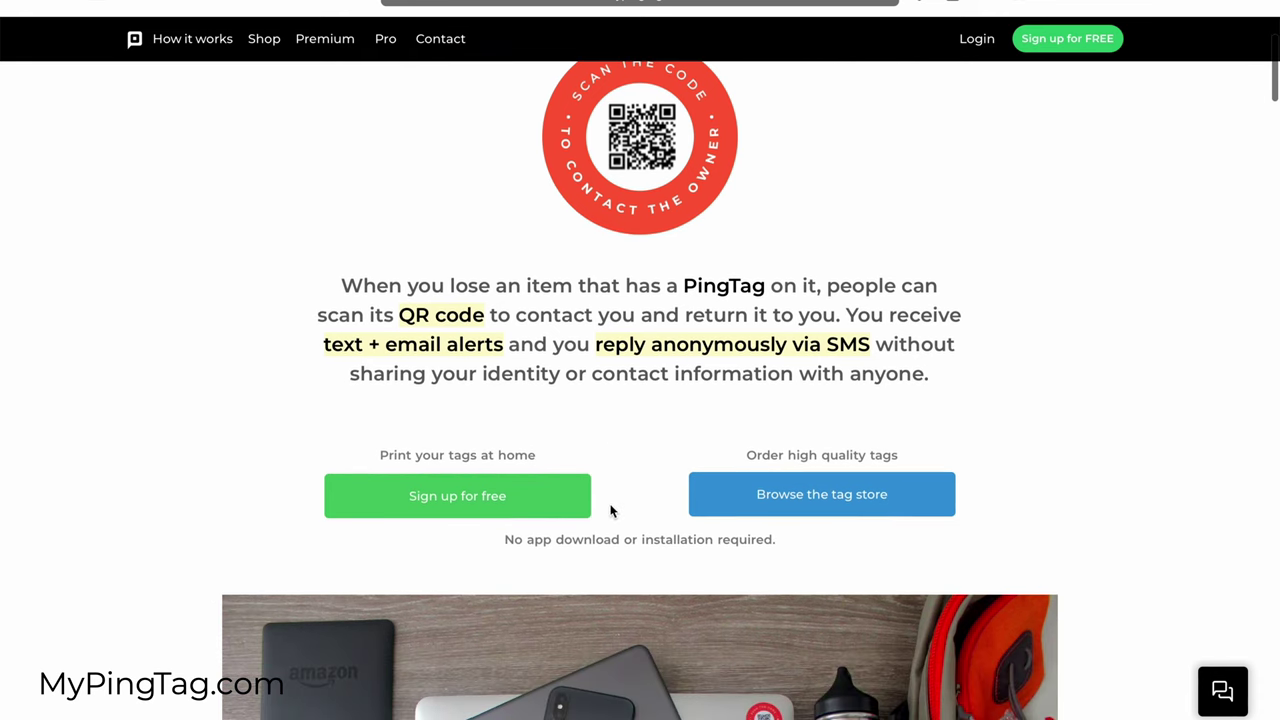
{"action": "scroll", "coordinate": [991, 351], "scroll_direction": "up", "scroll_amount": 2}
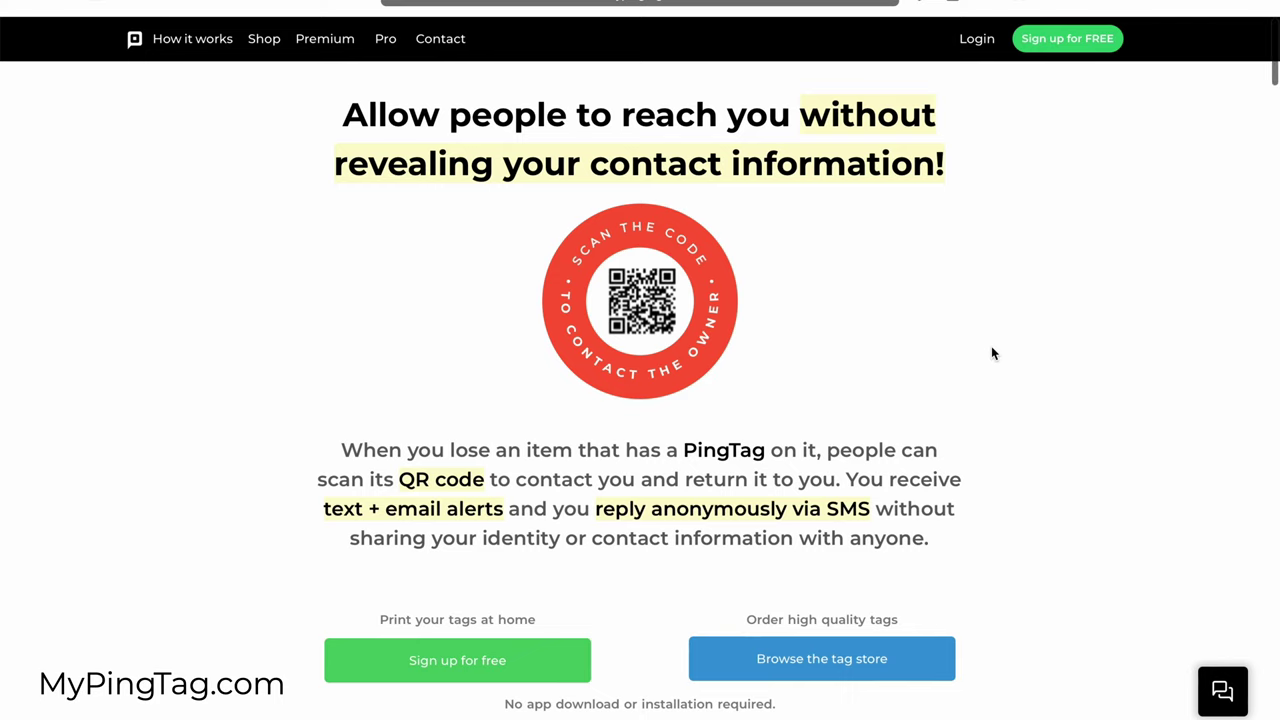
{"action": "scroll", "coordinate": [993, 353], "scroll_direction": "down", "scroll_amount": 1}
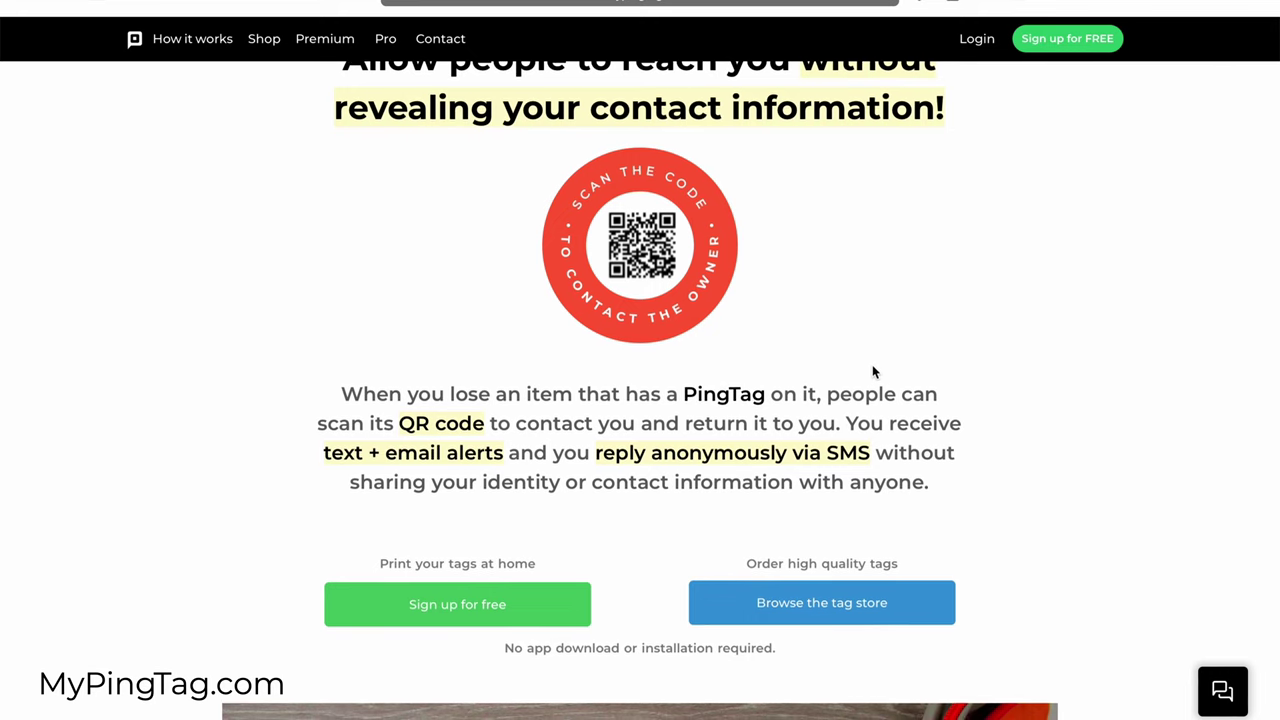
{"action": "scroll", "coordinate": [880, 370], "scroll_direction": "down", "scroll_amount": 2}
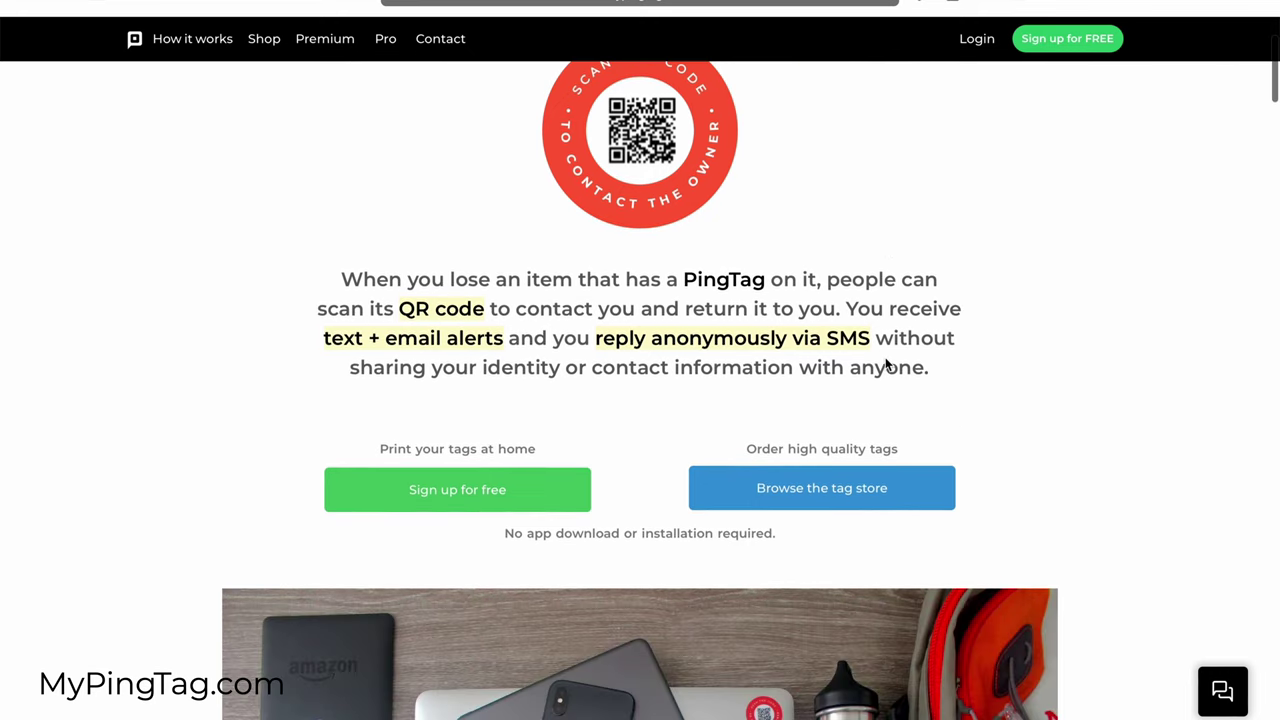
Step: Sign up for a free account with the owner's first and last name, e-mail and a password
{"action": "left_click", "coordinate": [491, 507]}
{"action": "left_click", "coordinate": [591, 178]}
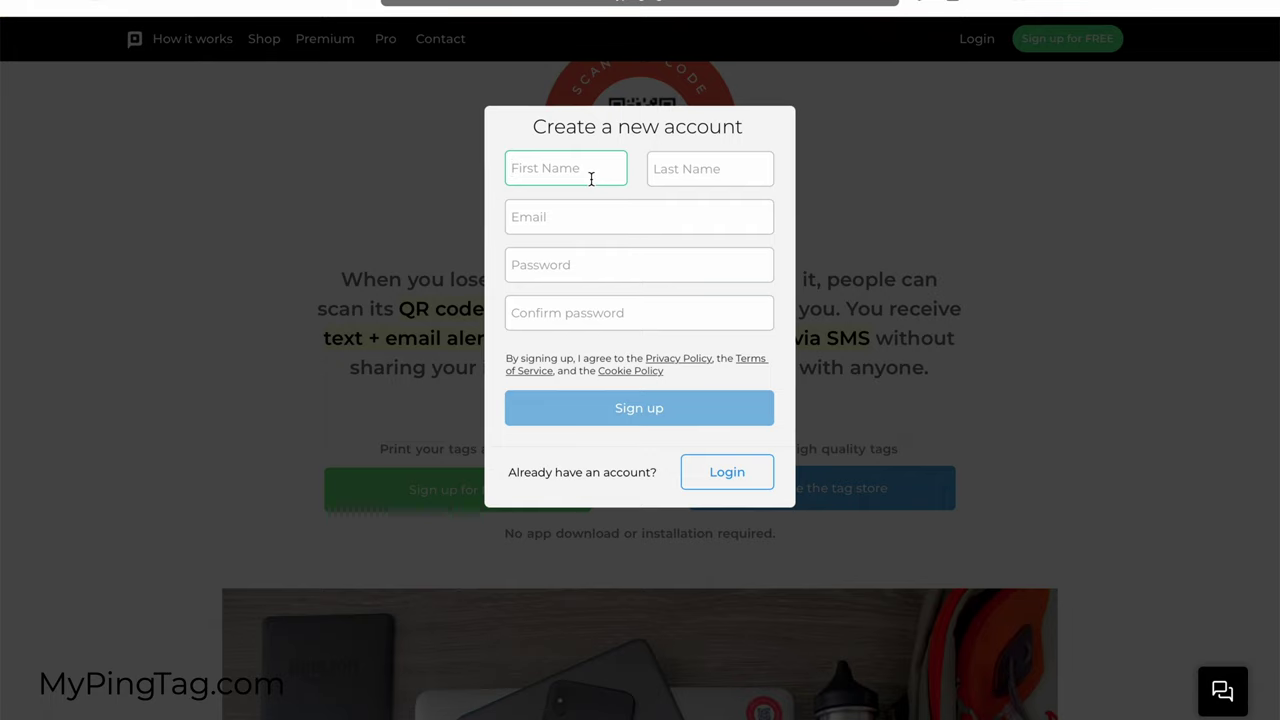
{"action": "type", "text": "John"}
{"action": "key", "text": "Tab"}
{"action": "type", "text": "S"}
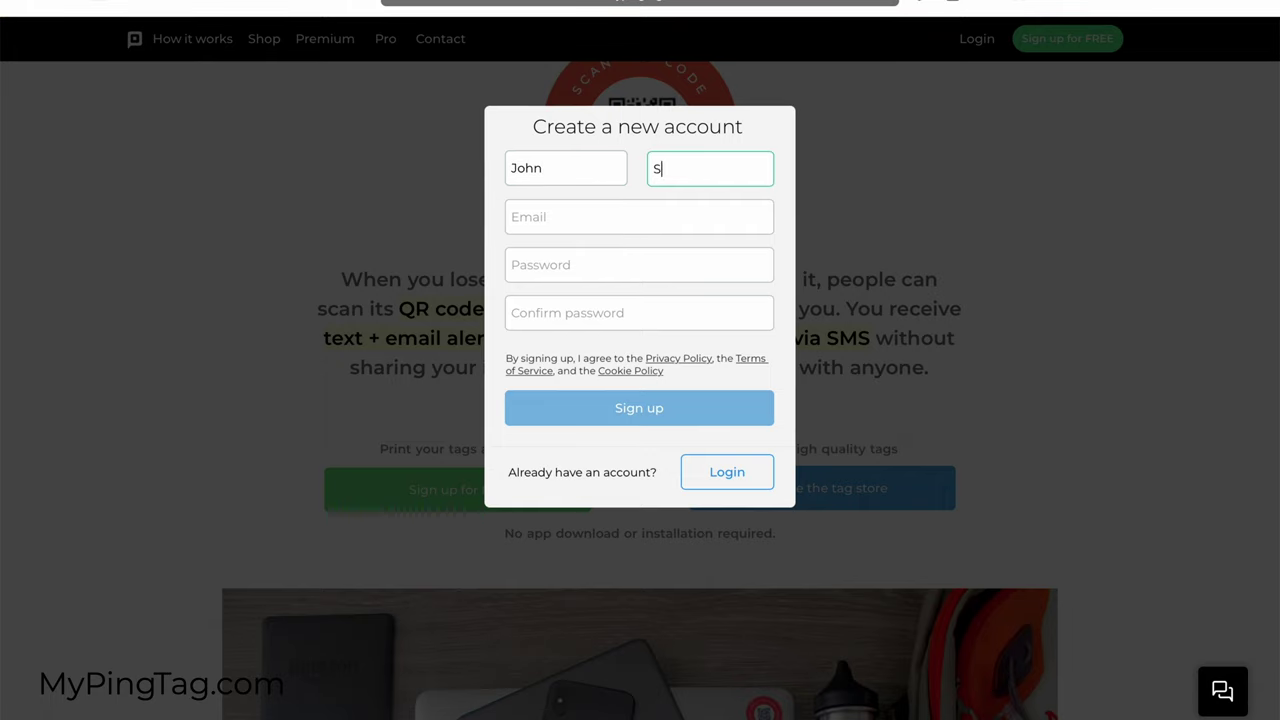
{"action": "type", "text": "mith"}
{"action": "key", "text": "Tab"}
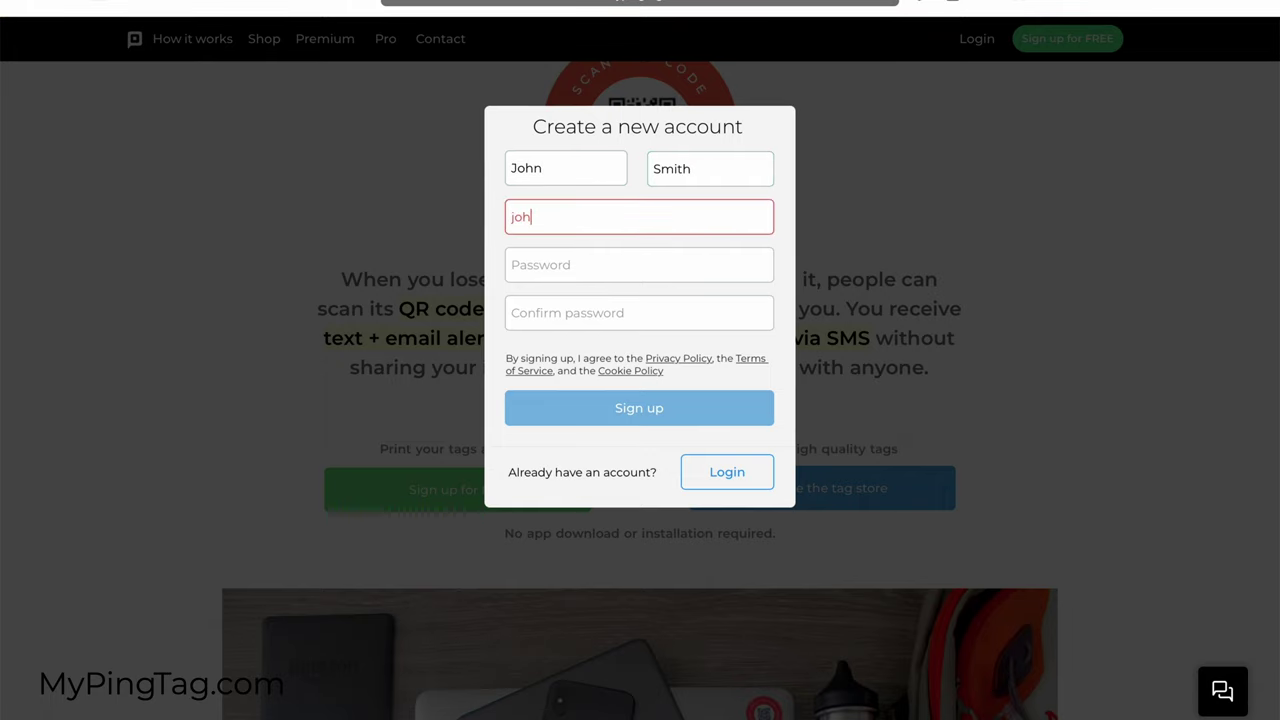
{"action": "key", "text": "Tab"}
{"action": "type", "text": "***"}
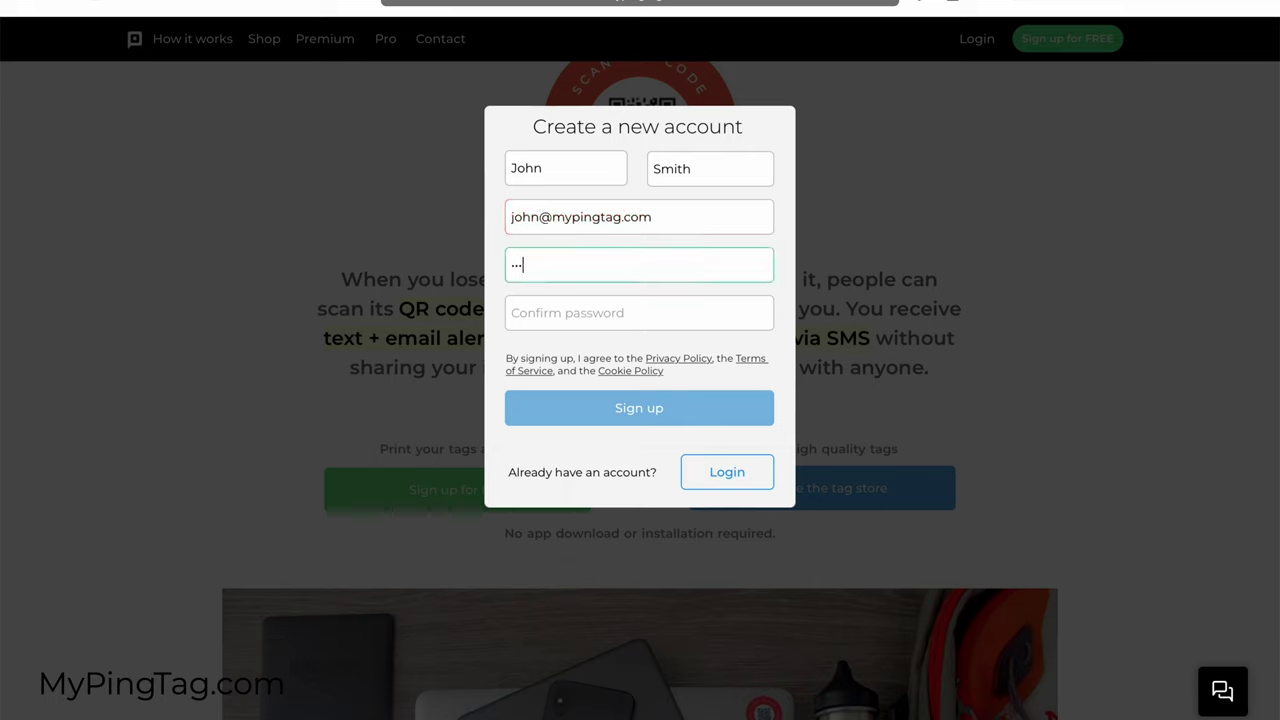
{"action": "type", "text": "***"}
{"action": "key", "text": "Tab"}
{"action": "type", "text": "****"}
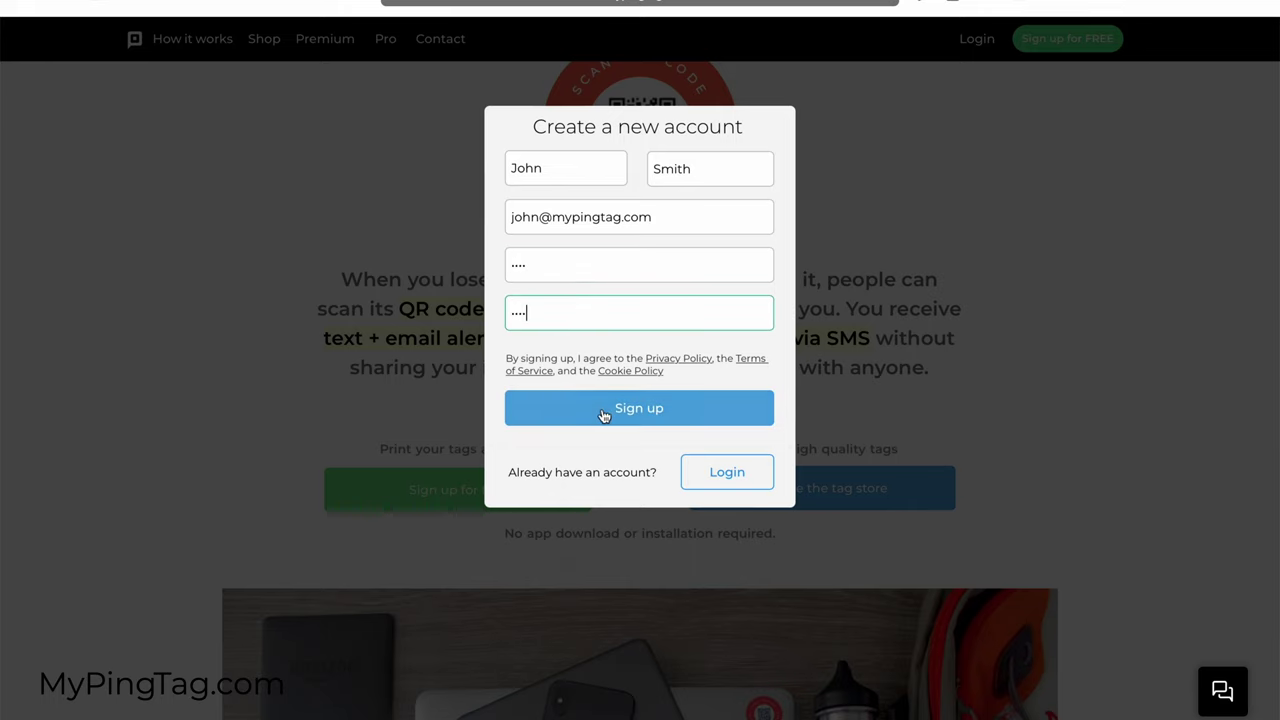
{"action": "left_click", "coordinate": [601, 408]}
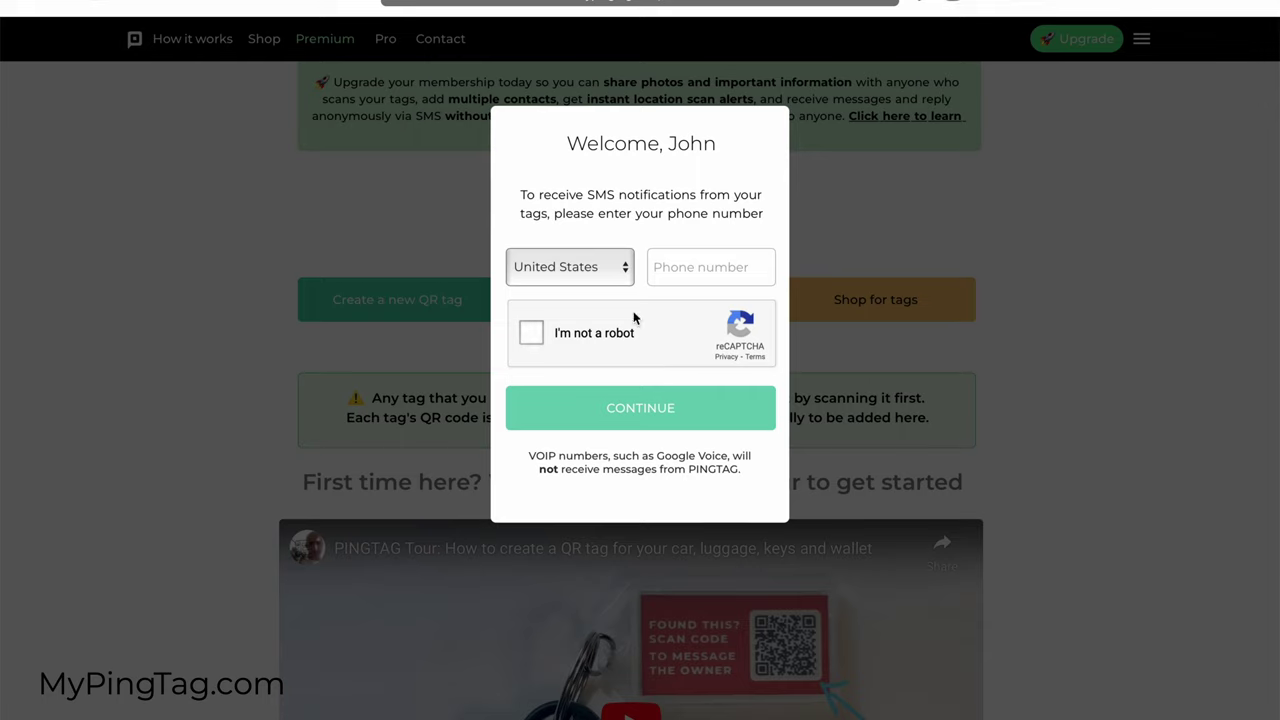
Step: Enter the SMS phone number and mark the traffic-light squares in the robot check
{"action": "left_click", "coordinate": [678, 276]}
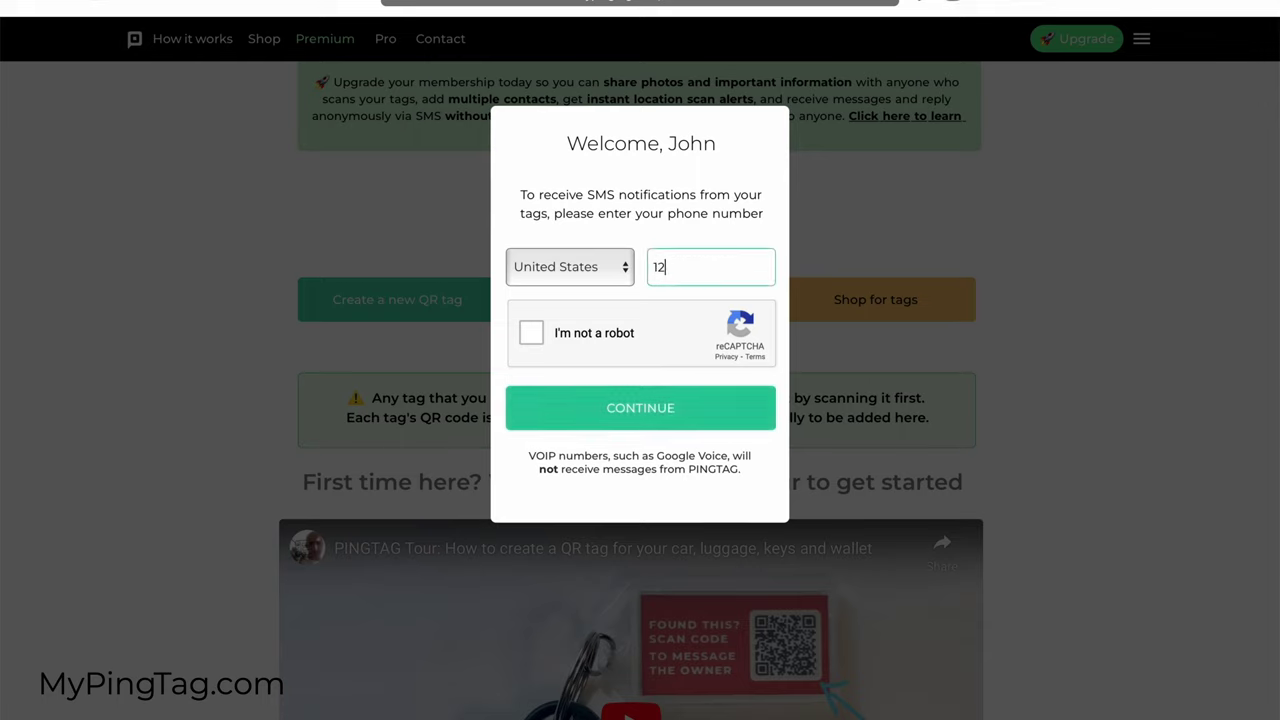
{"action": "type", "text": "4567890"}
{"action": "left_click", "coordinate": [531, 333]}
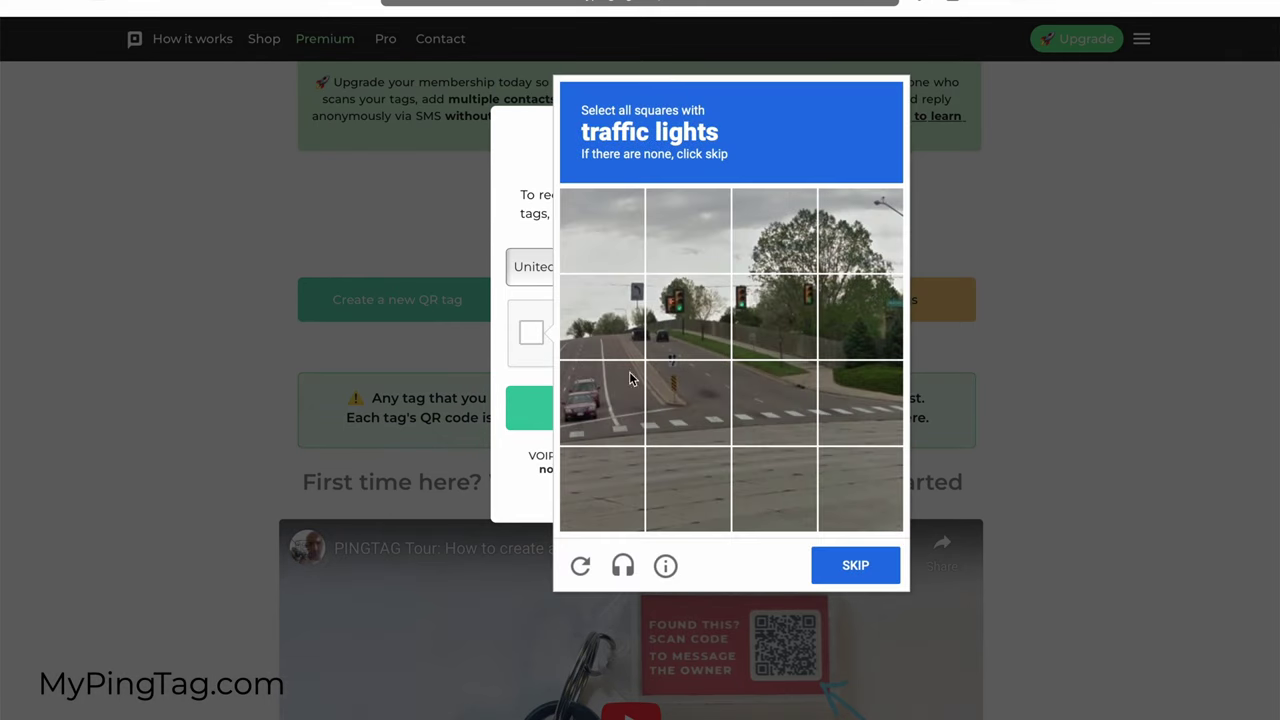
{"action": "left_click", "coordinate": [694, 332]}
{"action": "left_click", "coordinate": [790, 303]}
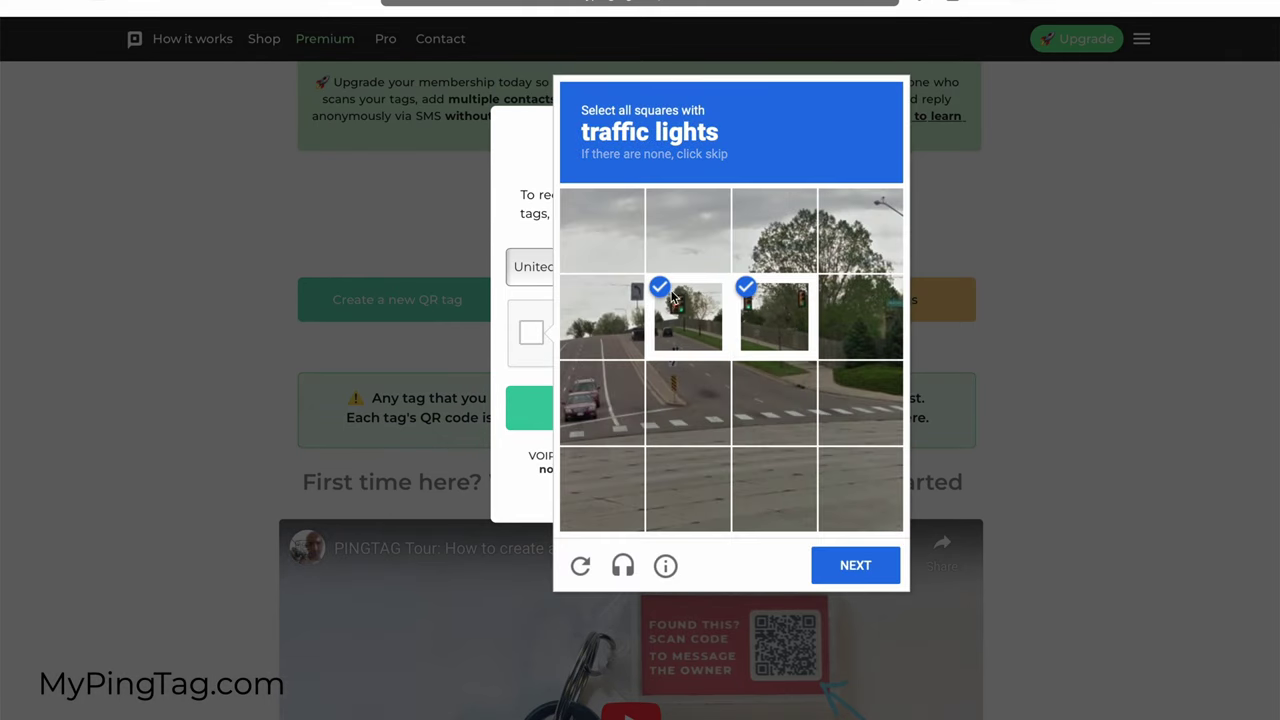
{"action": "left_click", "coordinate": [602, 316]}
Step: Finish the second captcha image, confirm the phone number, and bring up the new QR tag choices
{"action": "left_click", "coordinate": [862, 566]}
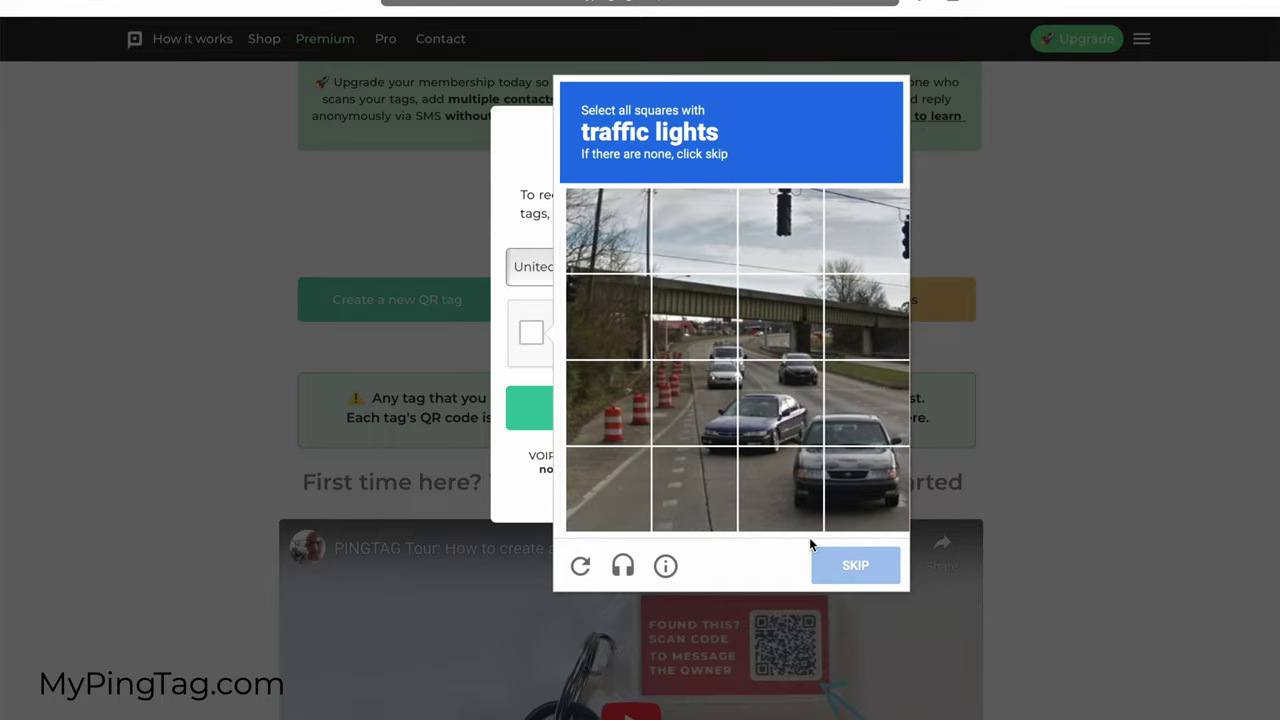
{"action": "left_click", "coordinate": [780, 230]}
{"action": "left_click", "coordinate": [866, 230]}
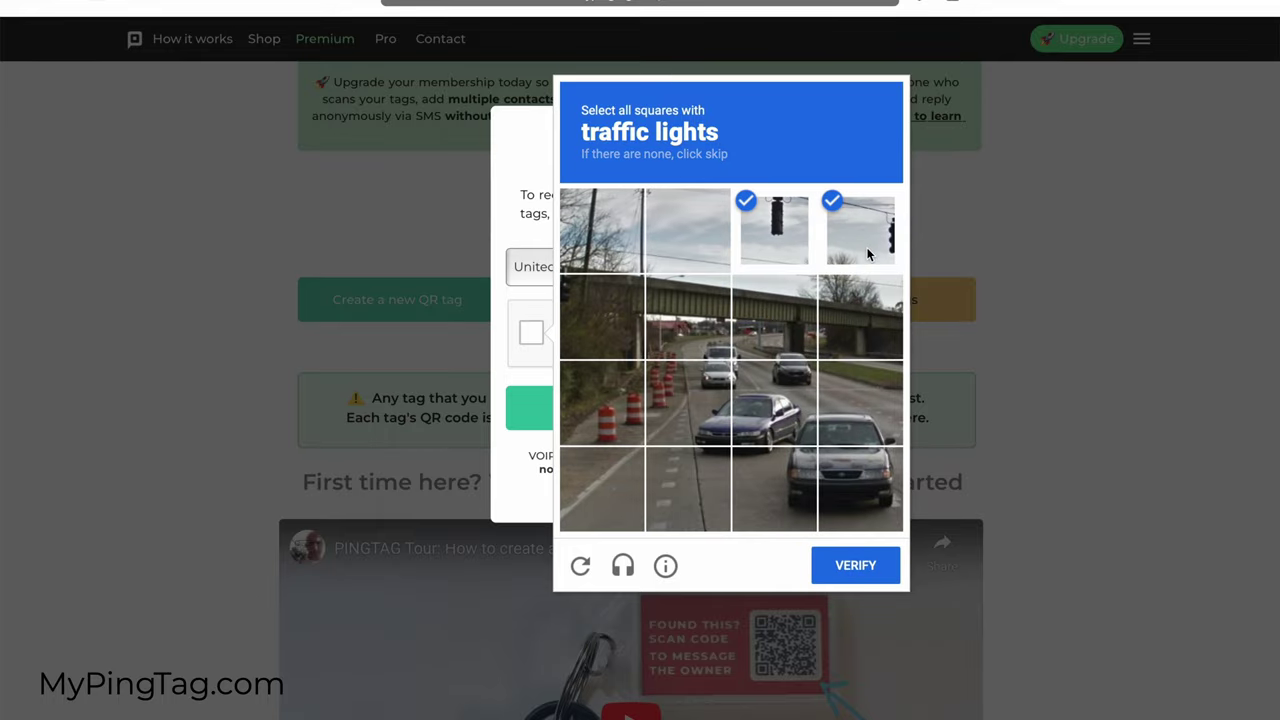
{"action": "left_click", "coordinate": [862, 566]}
{"action": "left_click", "coordinate": [705, 428]}
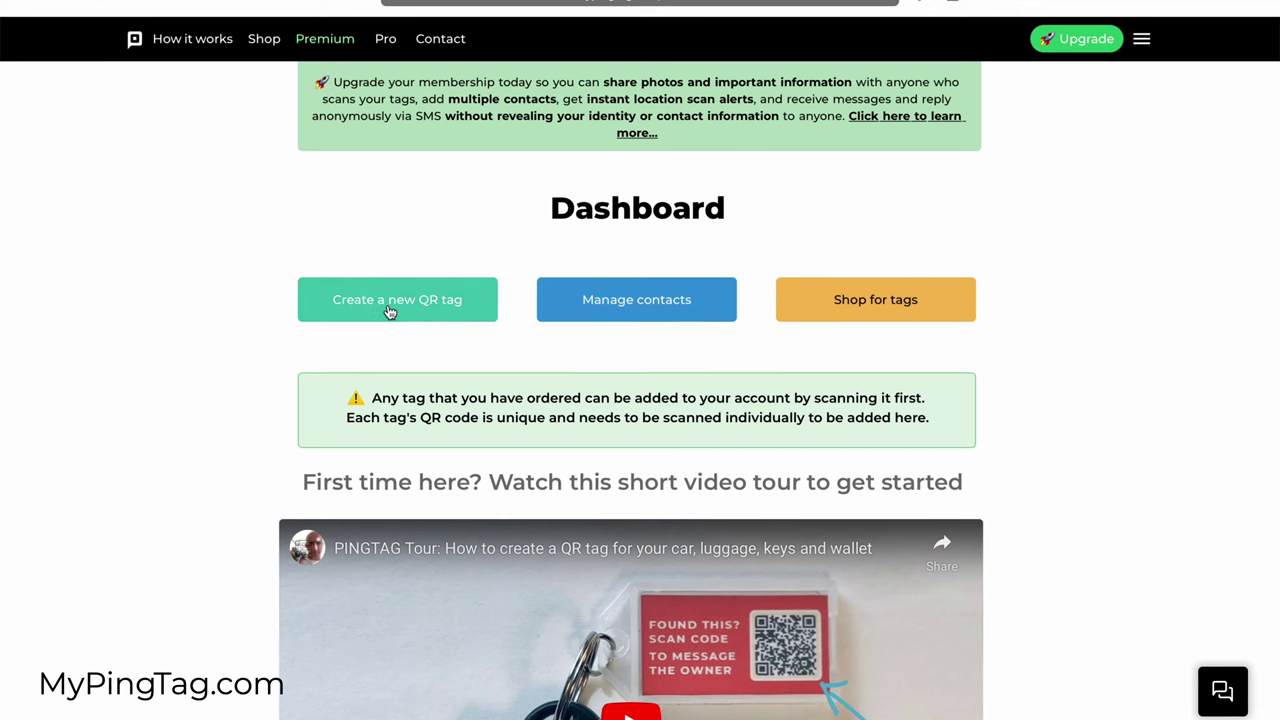
{"action": "left_click", "coordinate": [390, 312]}
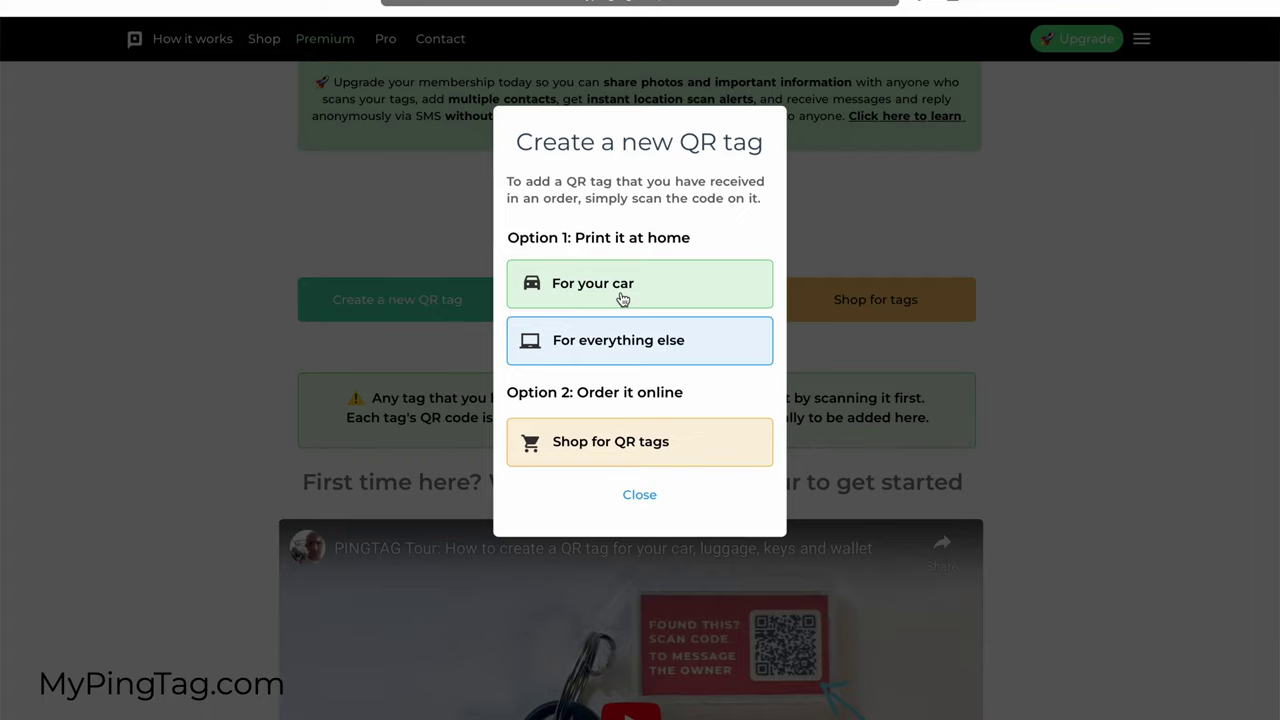
Step: Create a print-at-home 'For everything else' tag, renaming the default 'tag 1' to the owner's Camera
{"action": "left_click", "coordinate": [619, 347]}
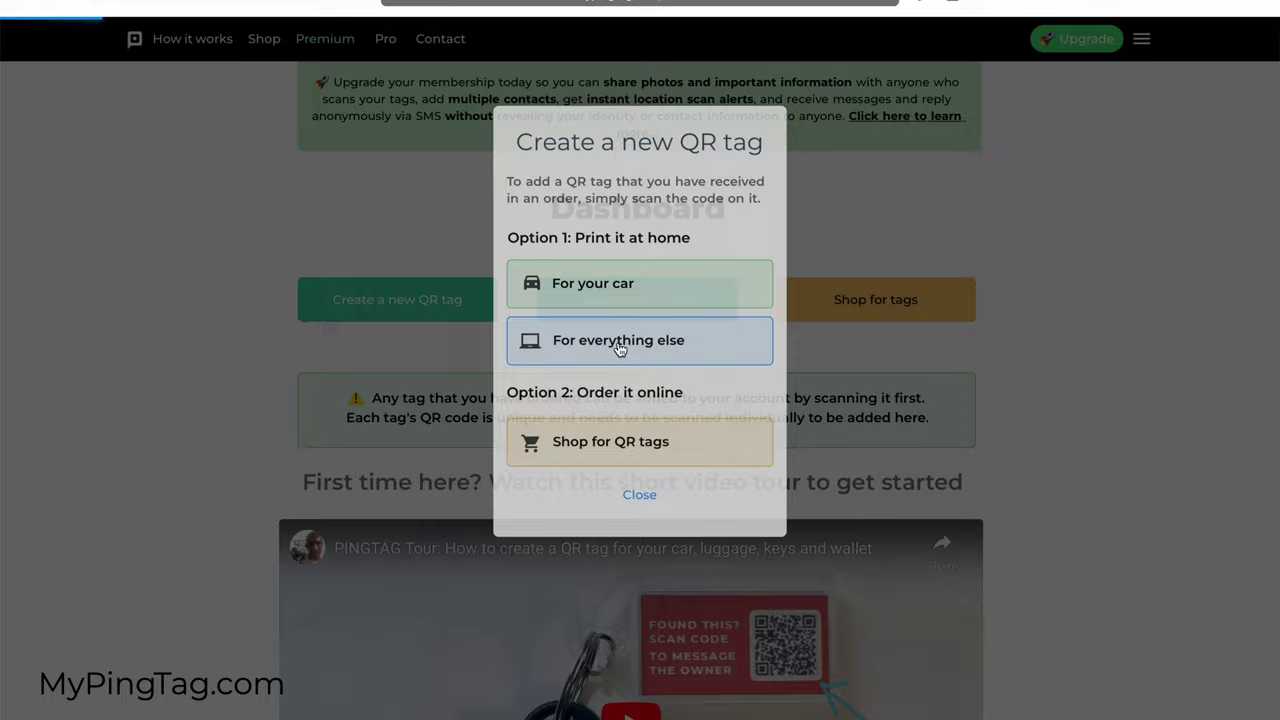
{"action": "triple_click", "coordinate": [603, 151]}
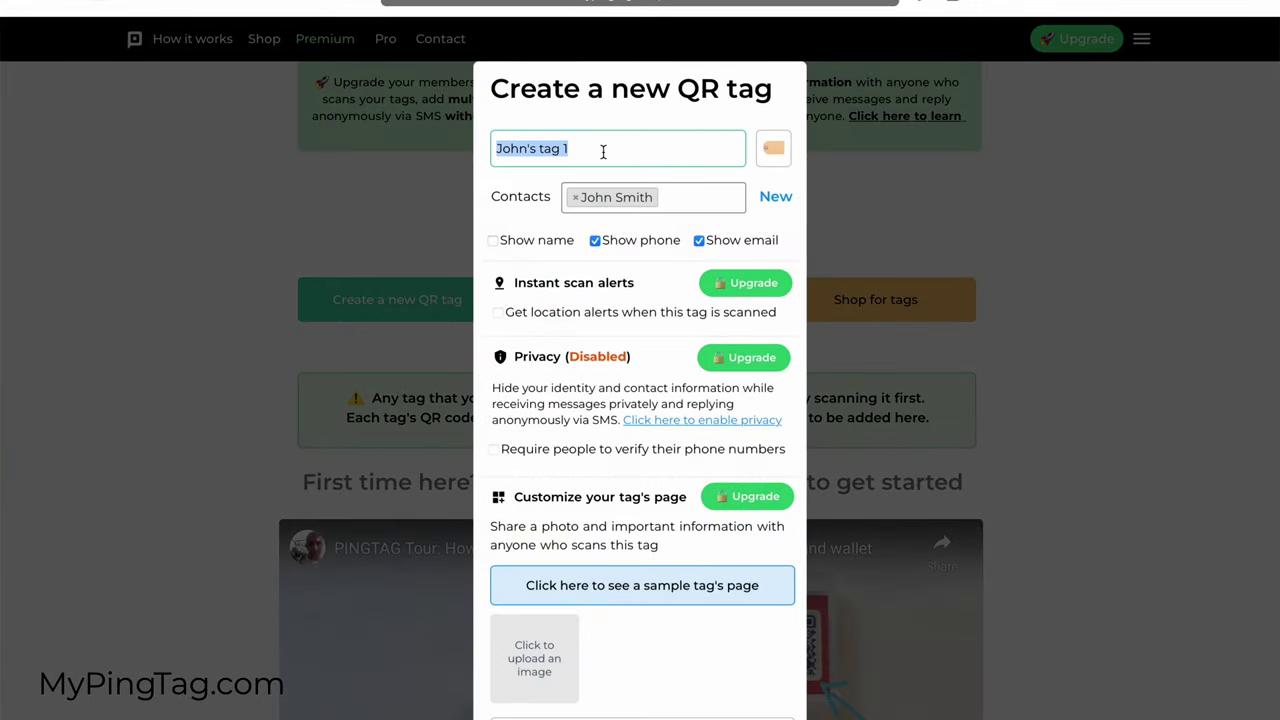
{"action": "key", "text": "Right"}
{"action": "key", "text": "BackSpace"}
{"action": "key", "text": "BackSpace"}
{"action": "key", "text": "BackSpace"}
{"action": "key", "text": "BackSpace"}
{"action": "type", "text": "Cam"}
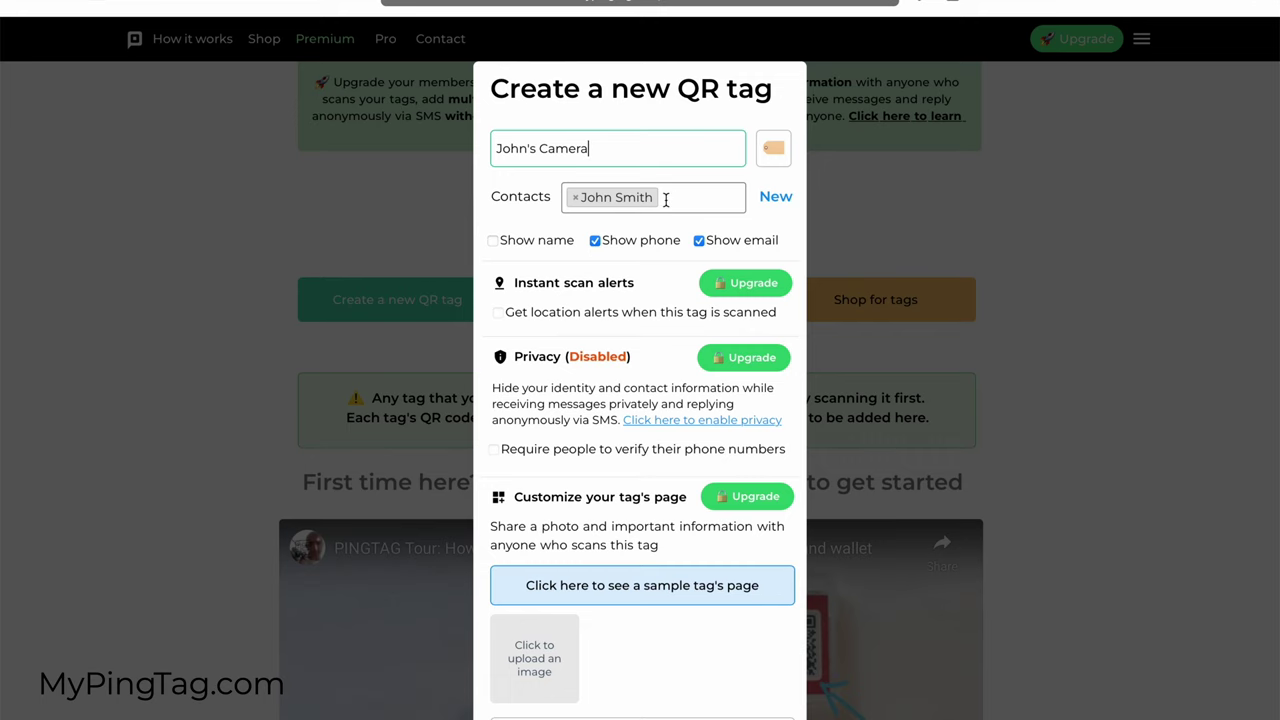
{"action": "scroll", "coordinate": [680, 203], "scroll_direction": "down", "scroll_amount": 3}
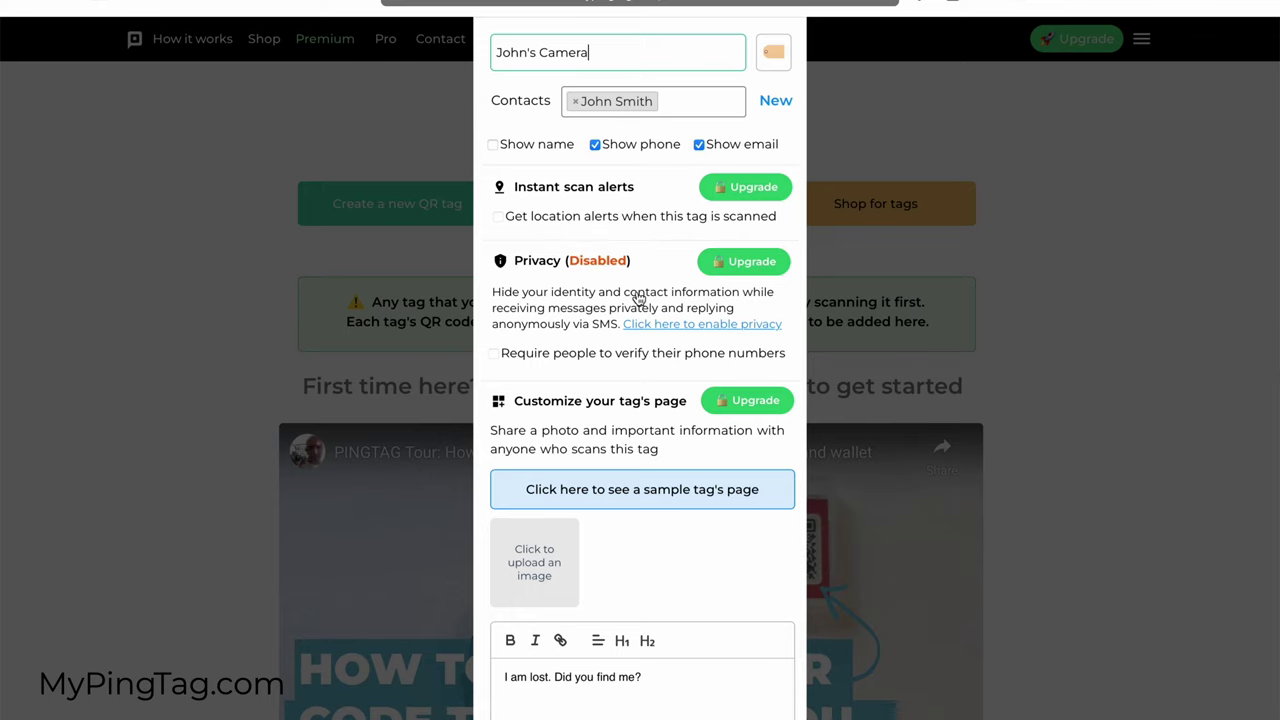
{"action": "scroll", "coordinate": [583, 505], "scroll_direction": "down", "scroll_amount": 2}
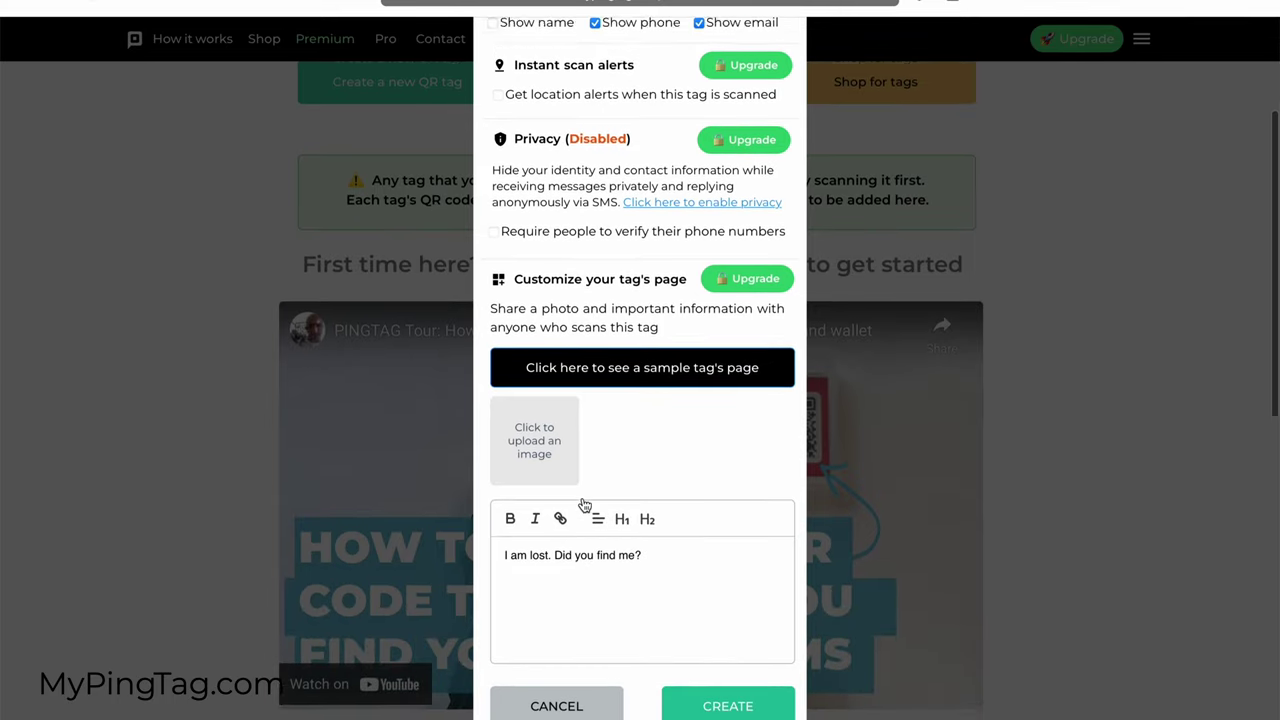
{"action": "scroll", "coordinate": [610, 430], "scroll_direction": "up", "scroll_amount": 4}
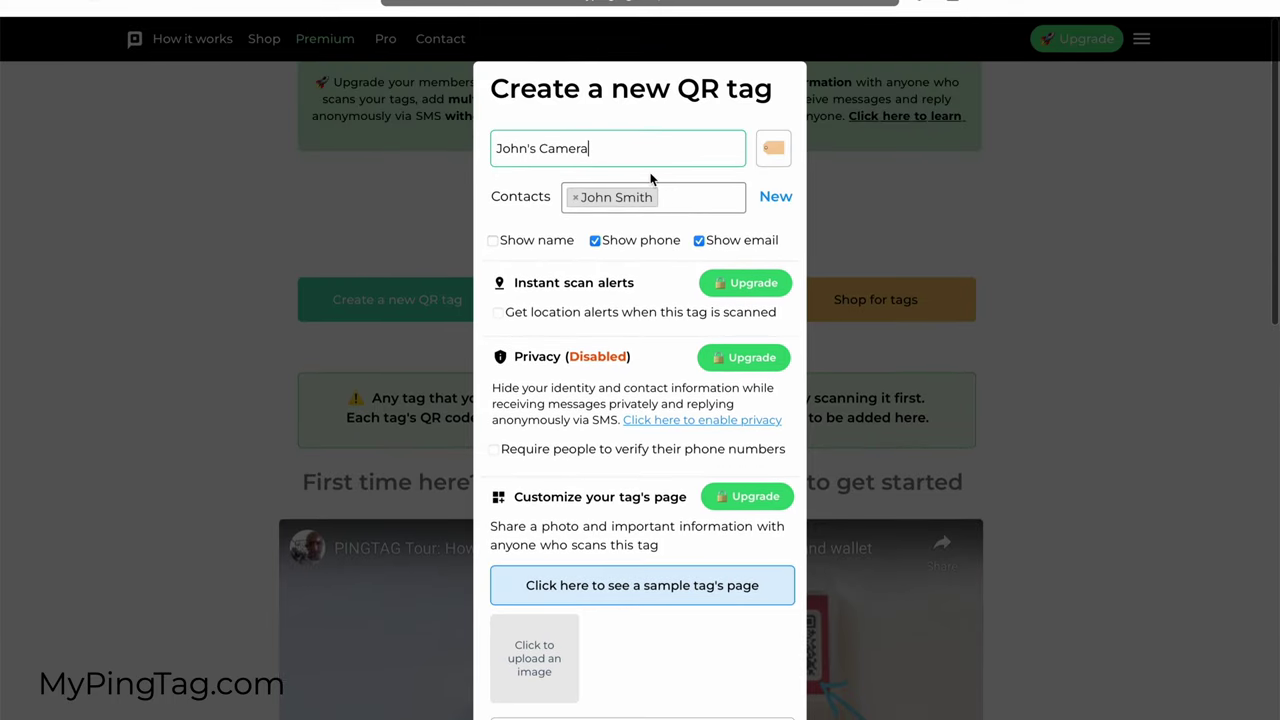
{"action": "scroll", "coordinate": [686, 206], "scroll_direction": "down", "scroll_amount": 10}
{"action": "left_click", "coordinate": [724, 237]}
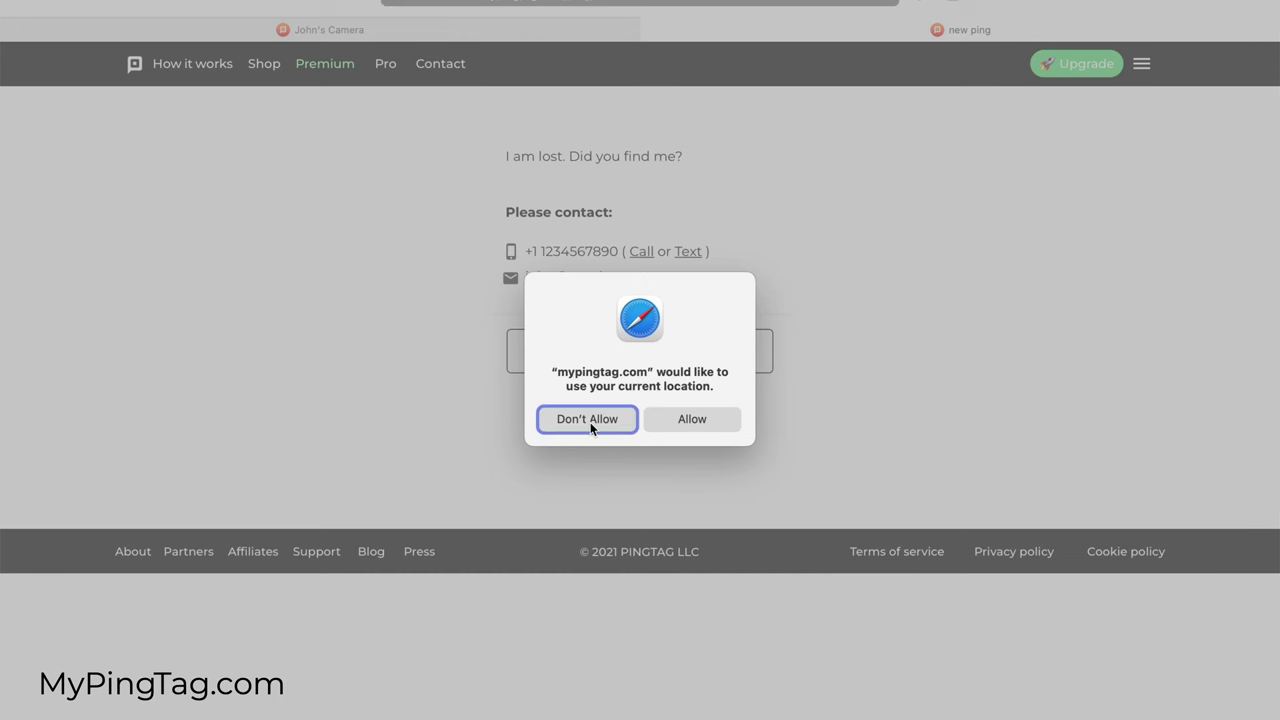
Step: Decline location access on the tag's public finder page
{"action": "left_click", "coordinate": [590, 422]}
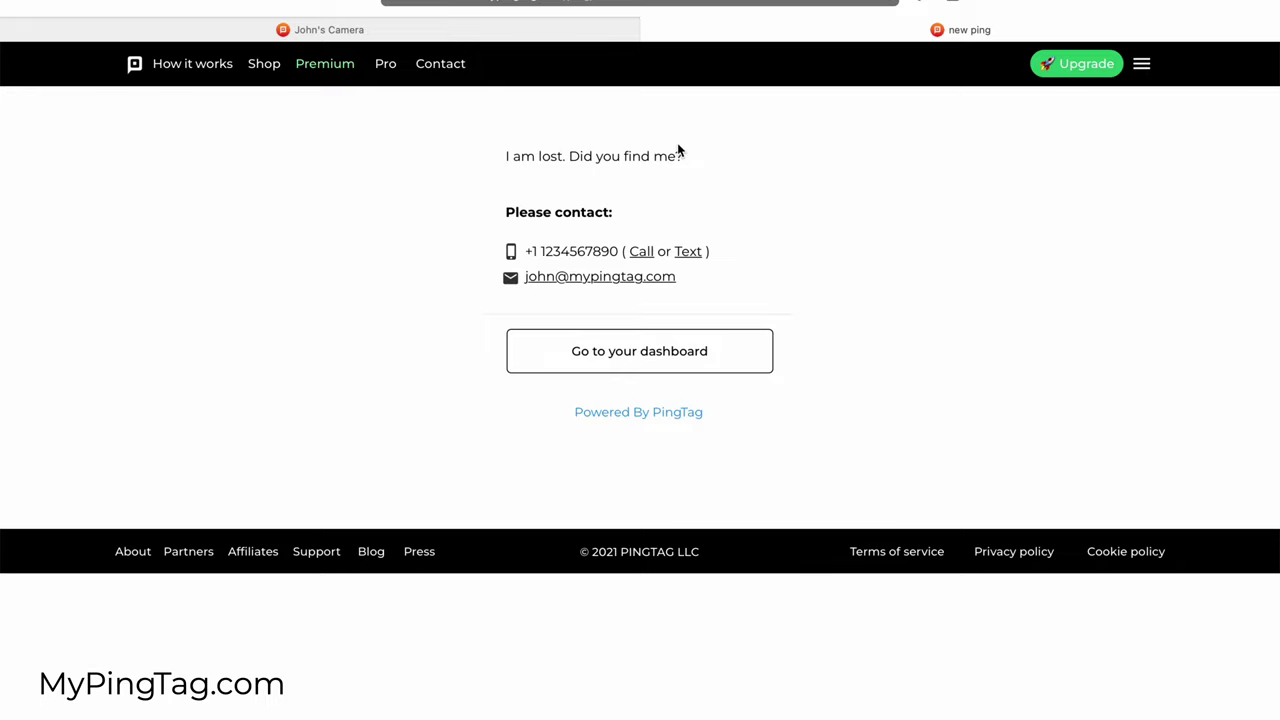
Step: Hide the phone number on the tag, save, and check the public page
{"action": "left_click", "coordinate": [549, 39]}
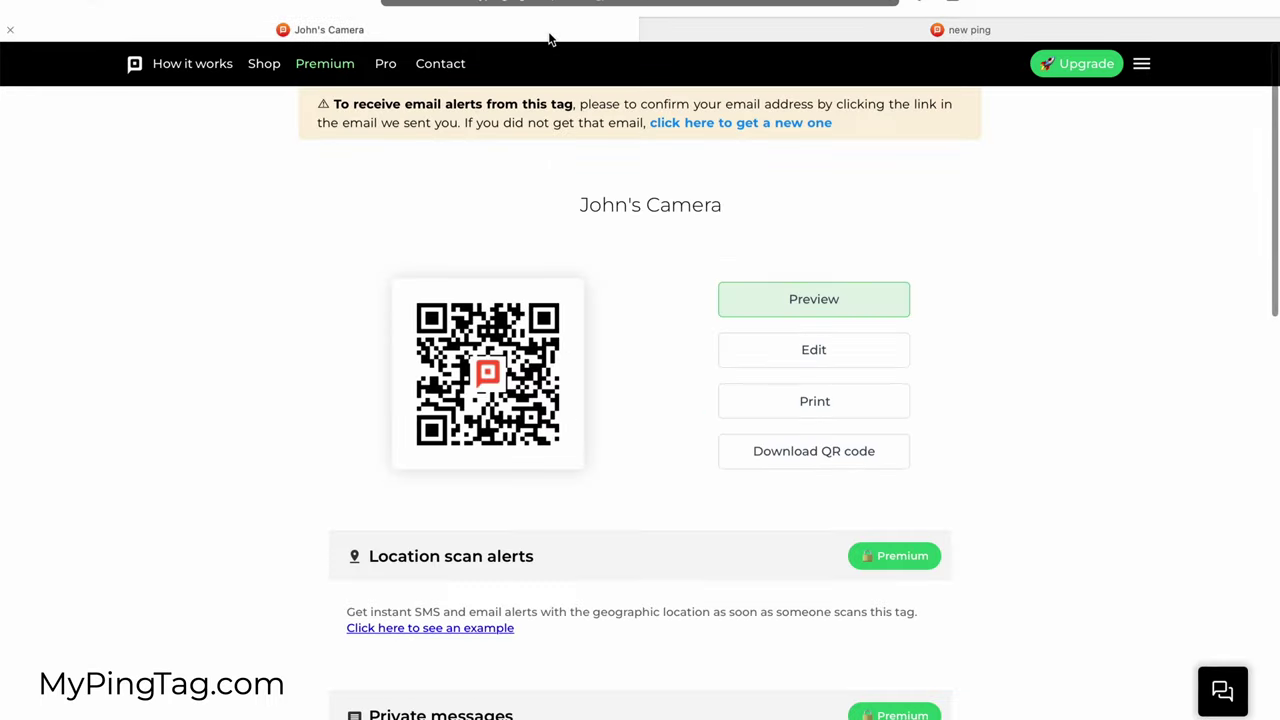
{"action": "left_click", "coordinate": [812, 349]}
{"action": "left_click", "coordinate": [598, 257]}
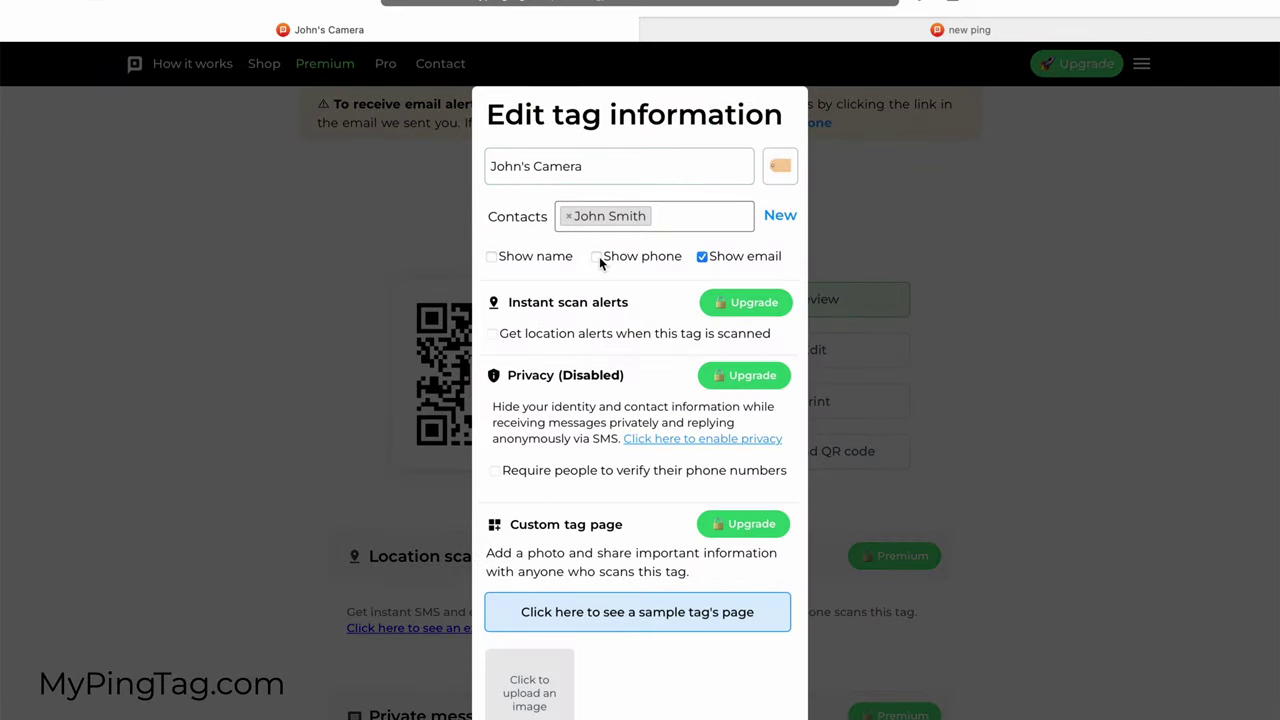
{"action": "scroll", "coordinate": [729, 340], "scroll_direction": "down", "scroll_amount": 5}
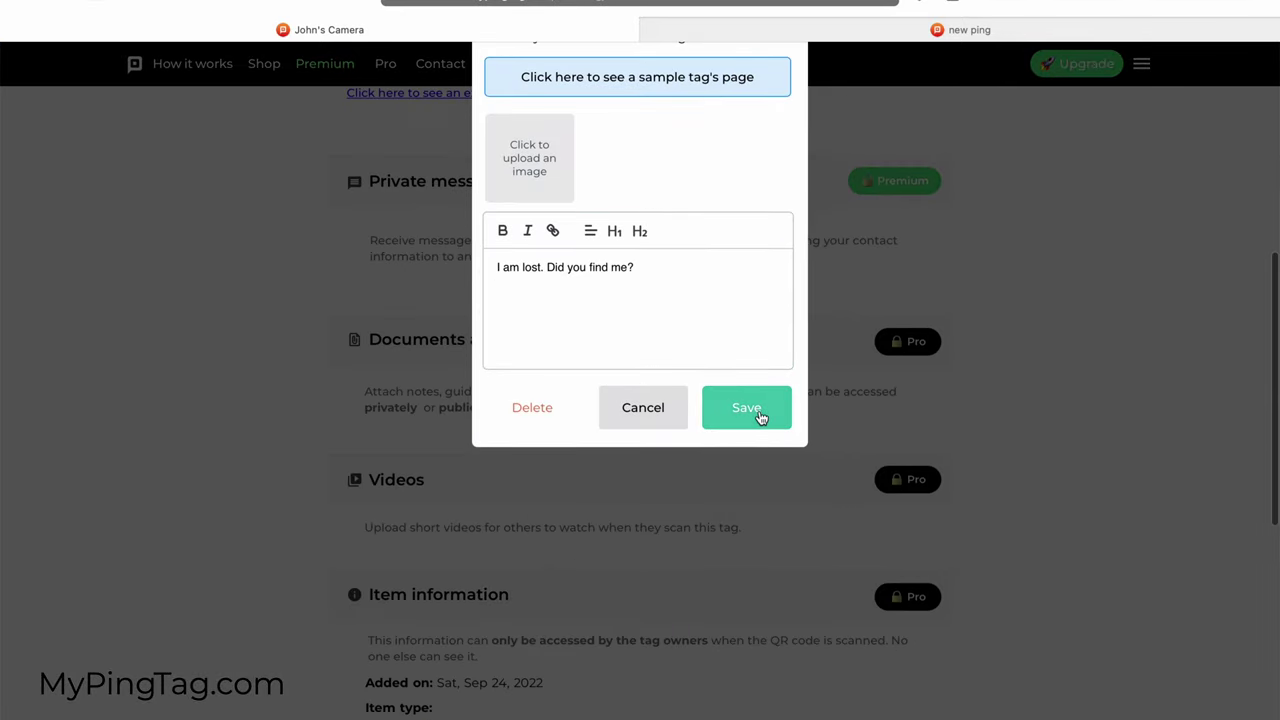
{"action": "left_click", "coordinate": [759, 417]}
{"action": "left_click", "coordinate": [900, 30]}
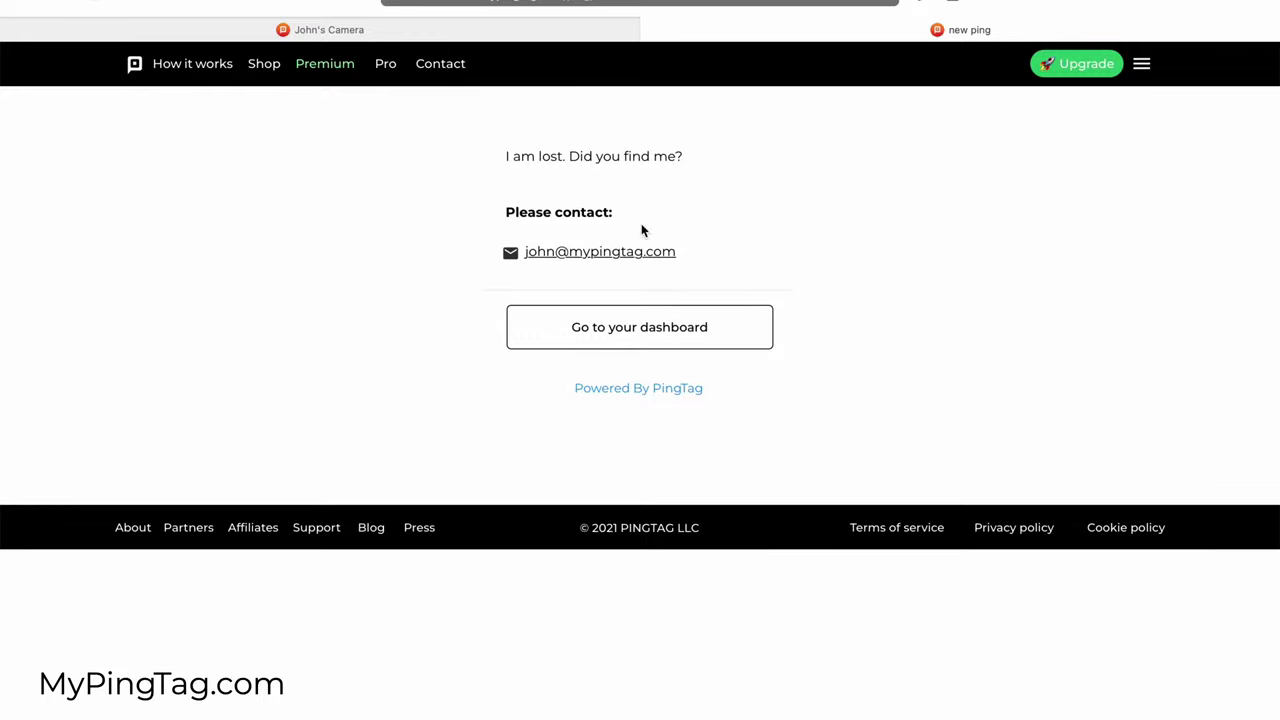
{"action": "left_click", "coordinate": [594, 36]}
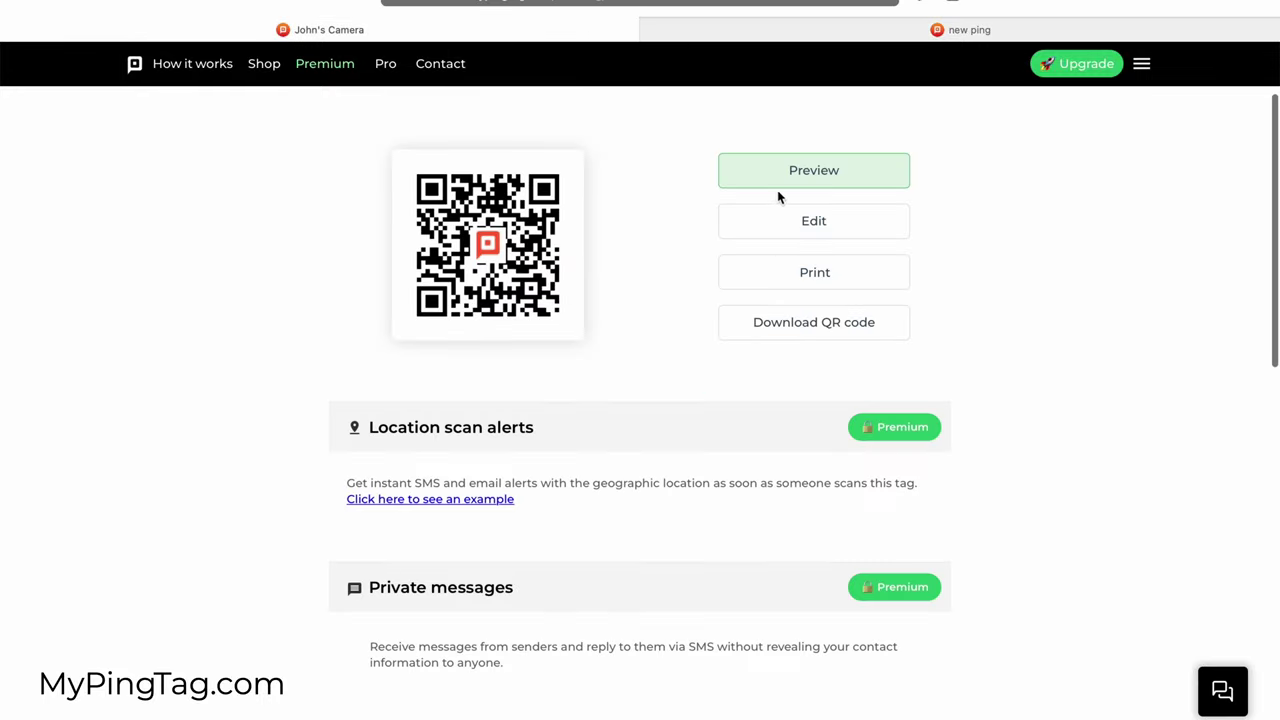
Step: Replace the contact's phone number with a new one, save the tag, and select it on the public page
{"action": "left_click", "coordinate": [783, 216]}
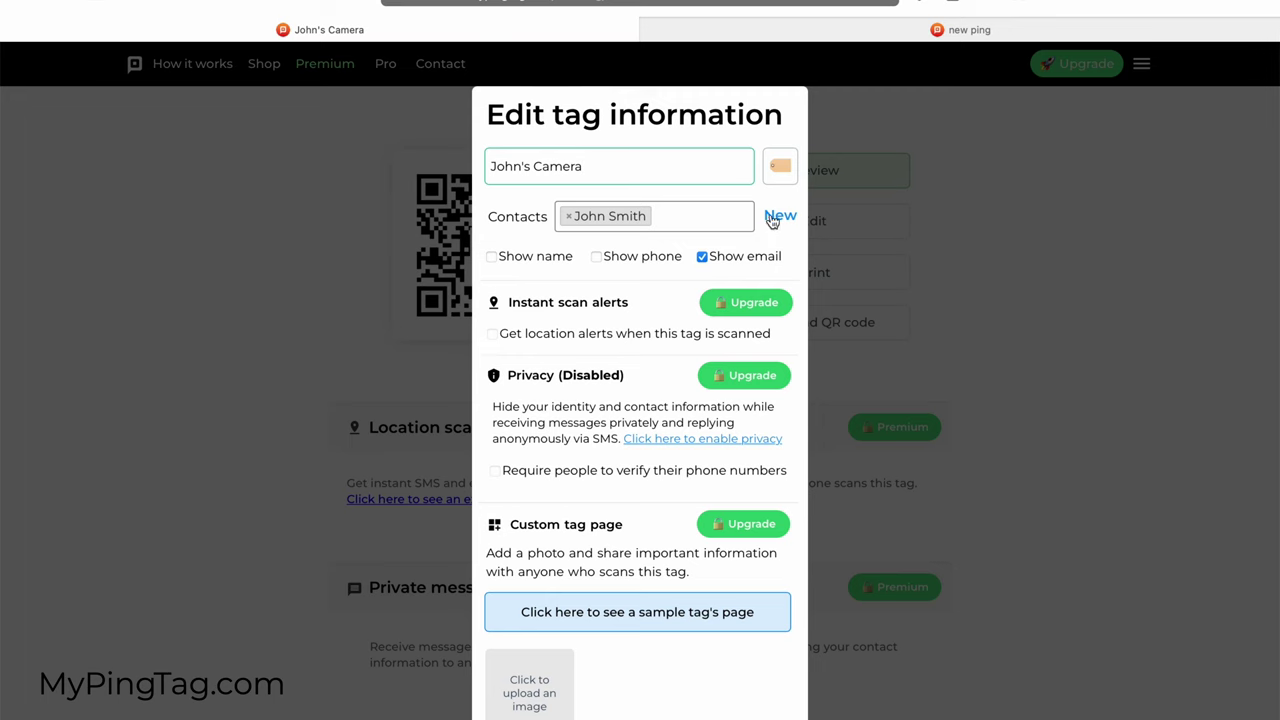
{"action": "left_click", "coordinate": [772, 218]}
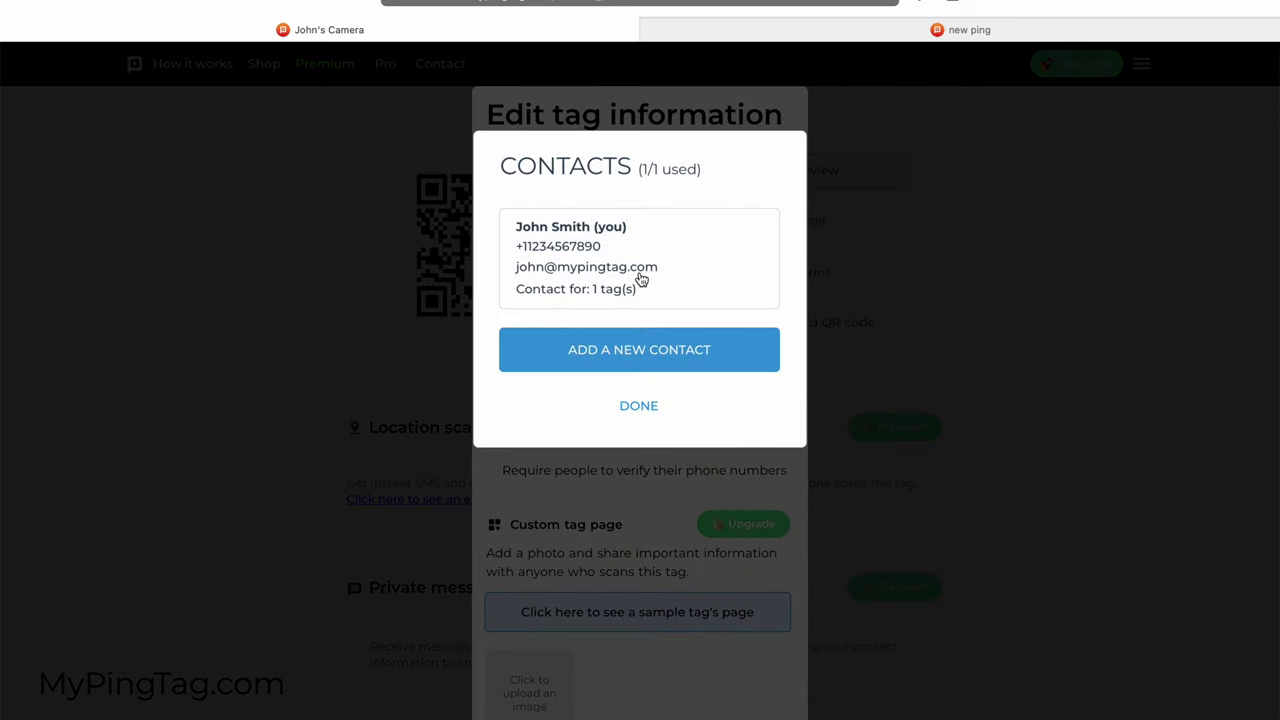
{"action": "left_click", "coordinate": [641, 279]}
{"action": "double_click", "coordinate": [702, 330]}
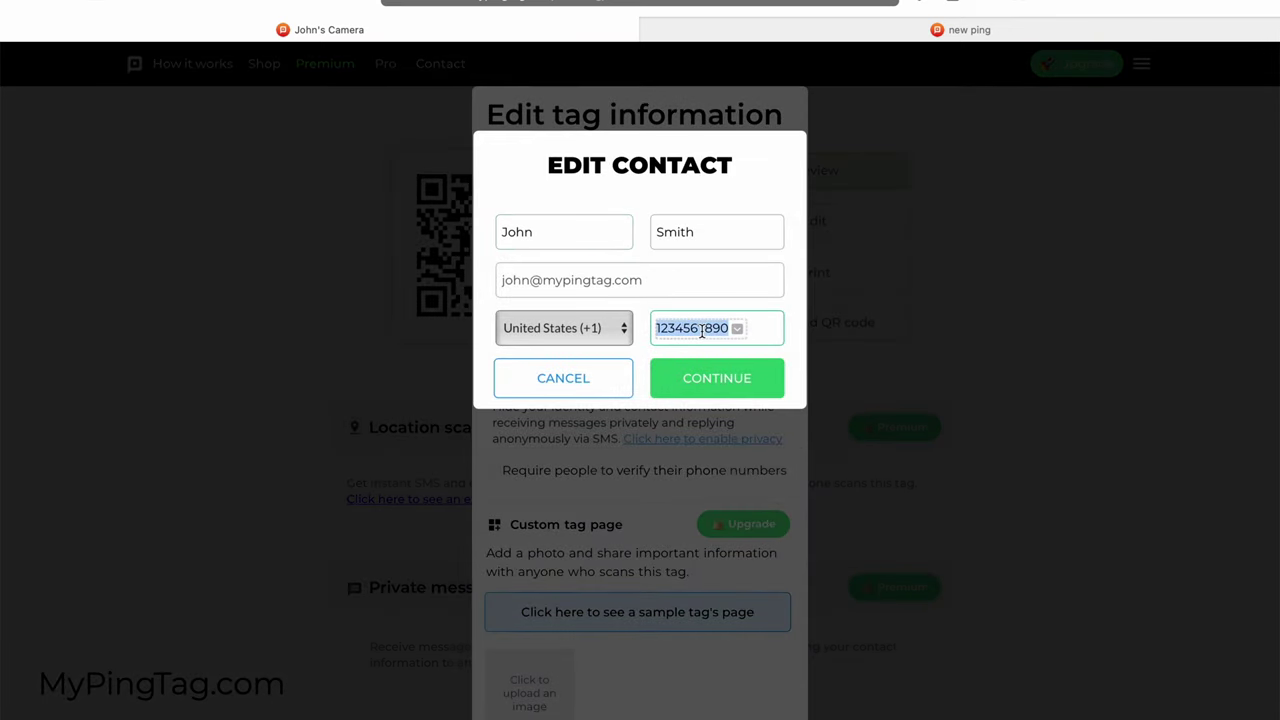
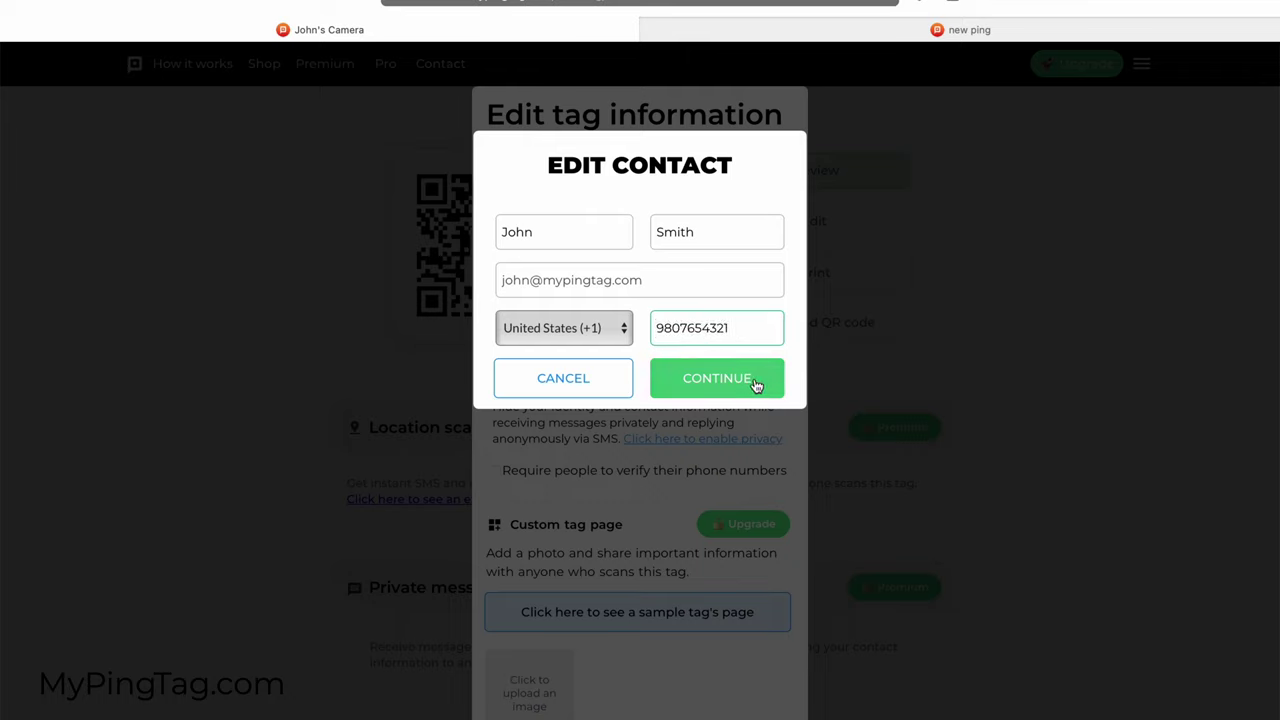
{"action": "left_click", "coordinate": [756, 383]}
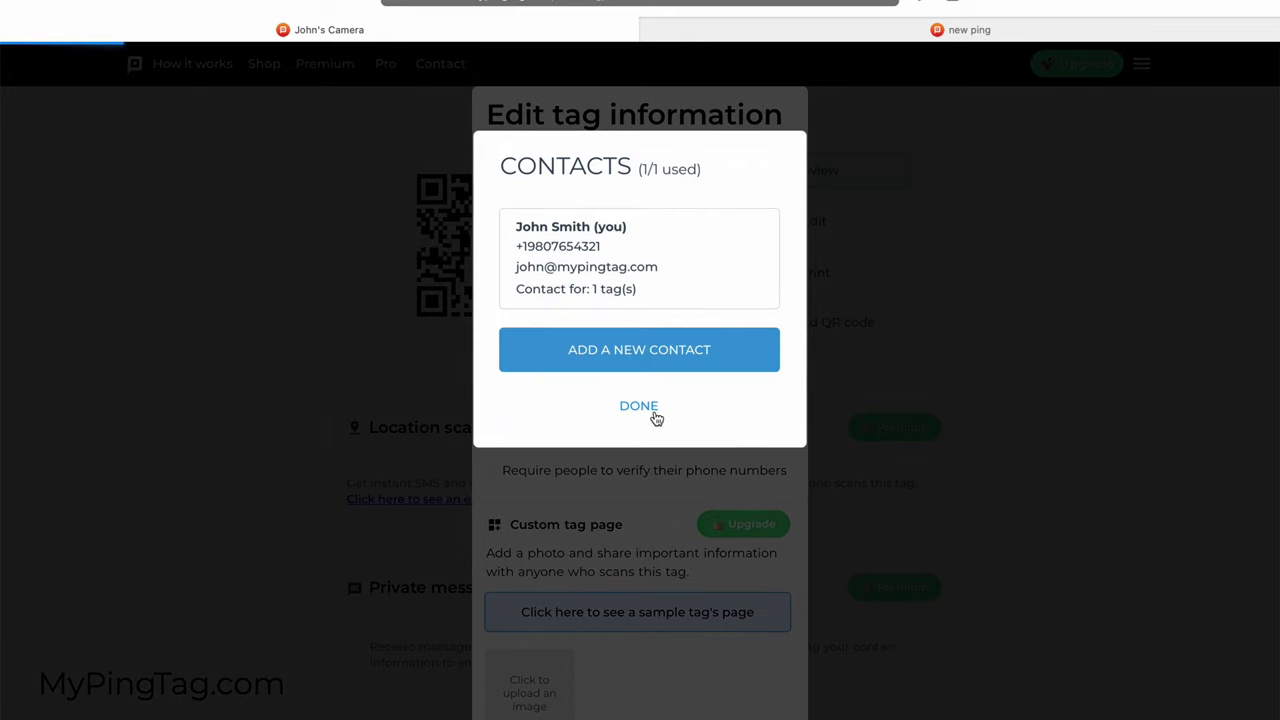
{"action": "left_click", "coordinate": [645, 408]}
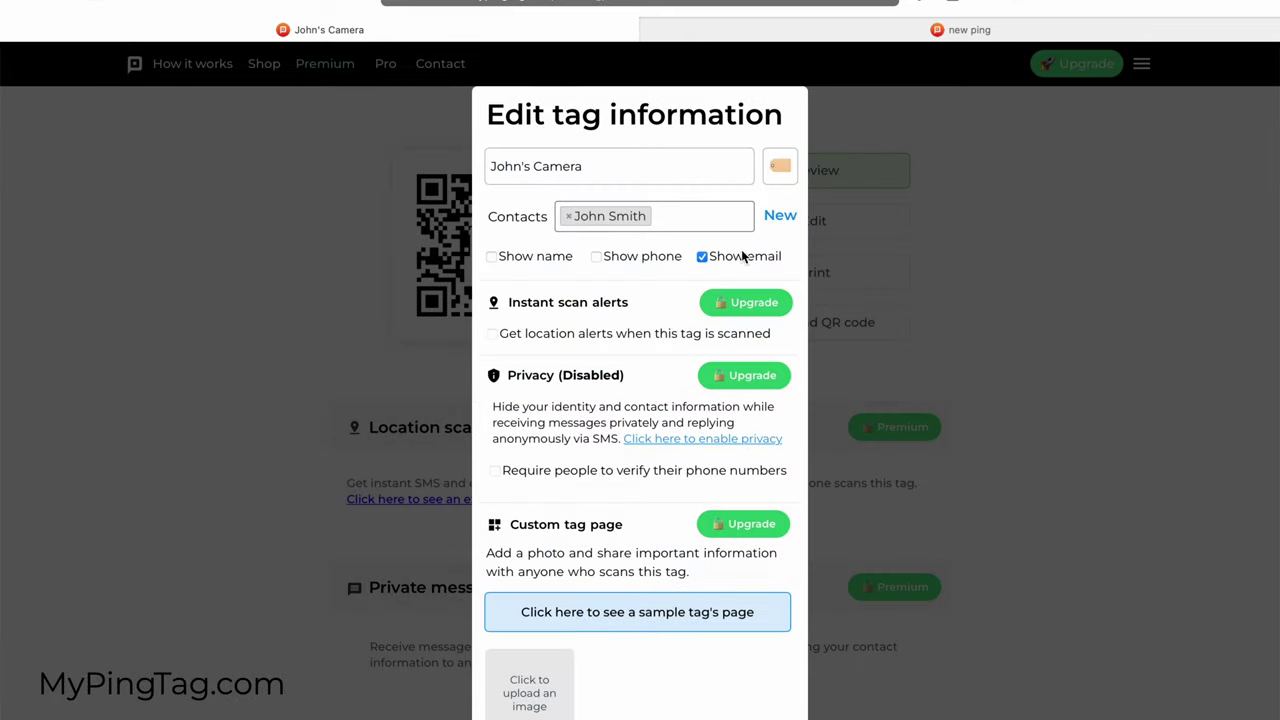
{"action": "scroll", "coordinate": [751, 409], "scroll_direction": "down", "scroll_amount": 5}
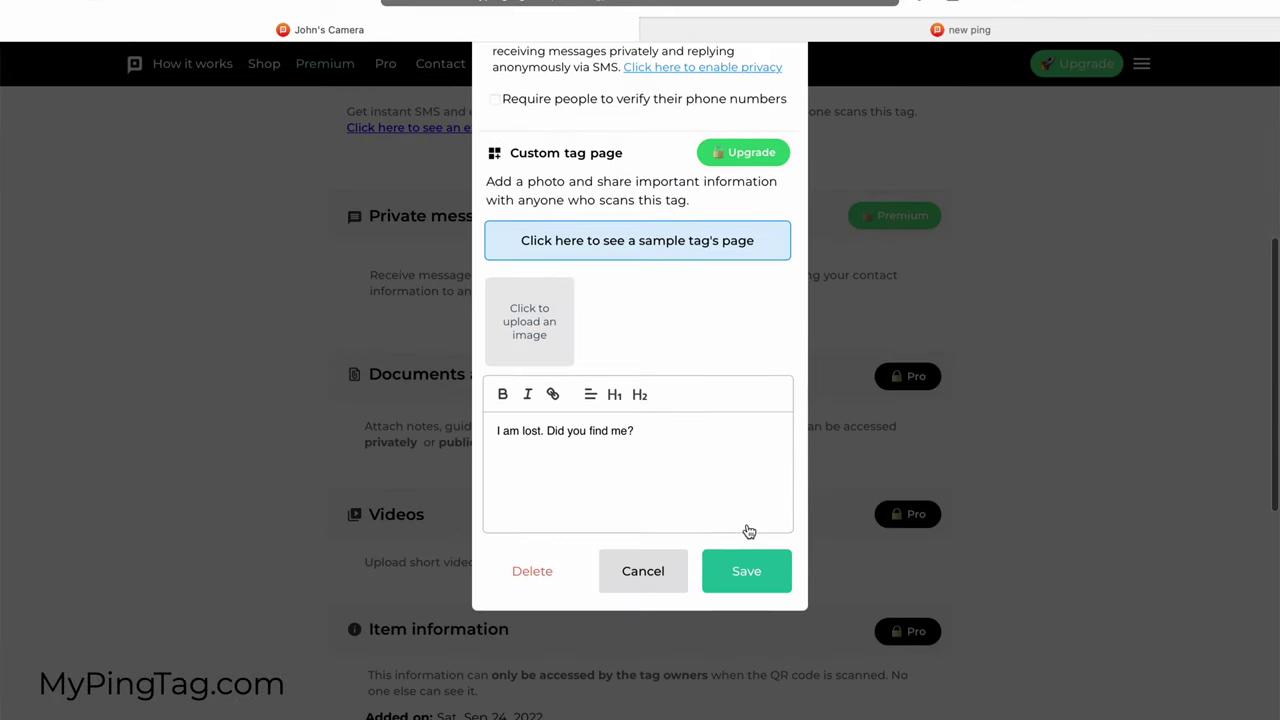
{"action": "left_click", "coordinate": [745, 569]}
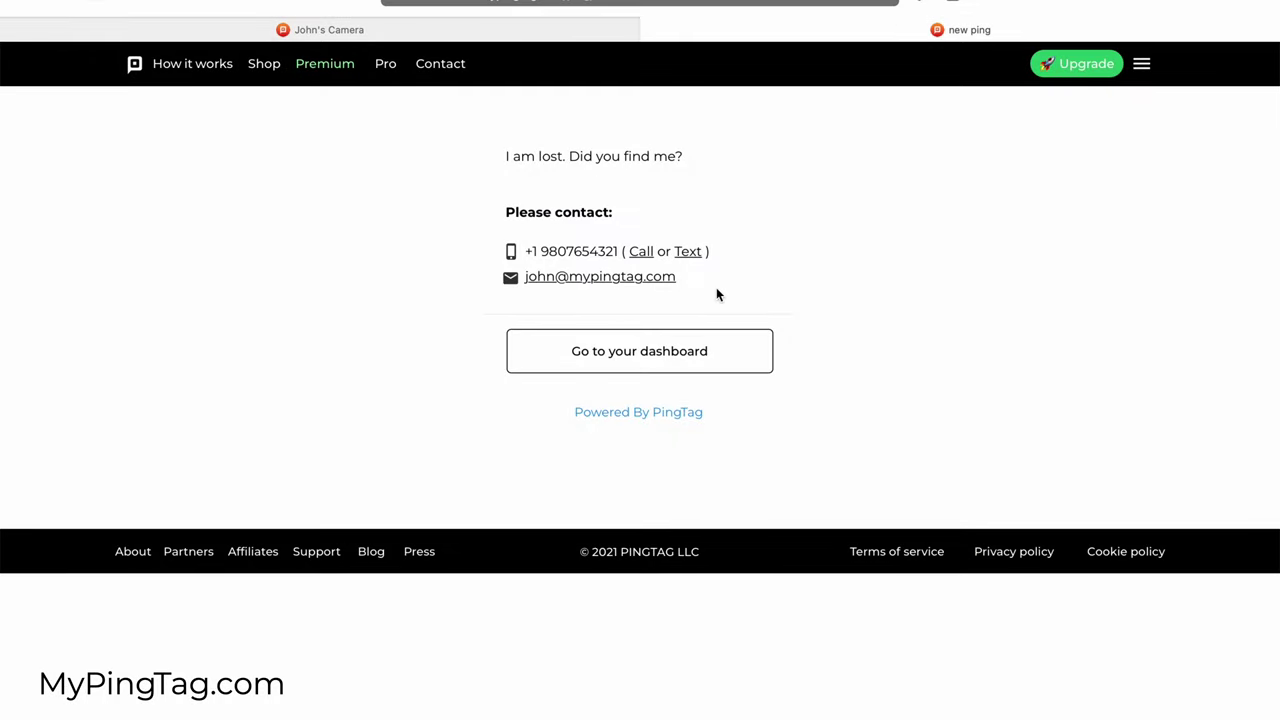
{"action": "left_click_drag", "start_coordinate": [750, 262], "coordinate": [505, 254]}
Step: Return to the camera tag's page and download its QR code
{"action": "left_click", "coordinate": [795, 281]}
{"action": "left_click", "coordinate": [563, 31]}
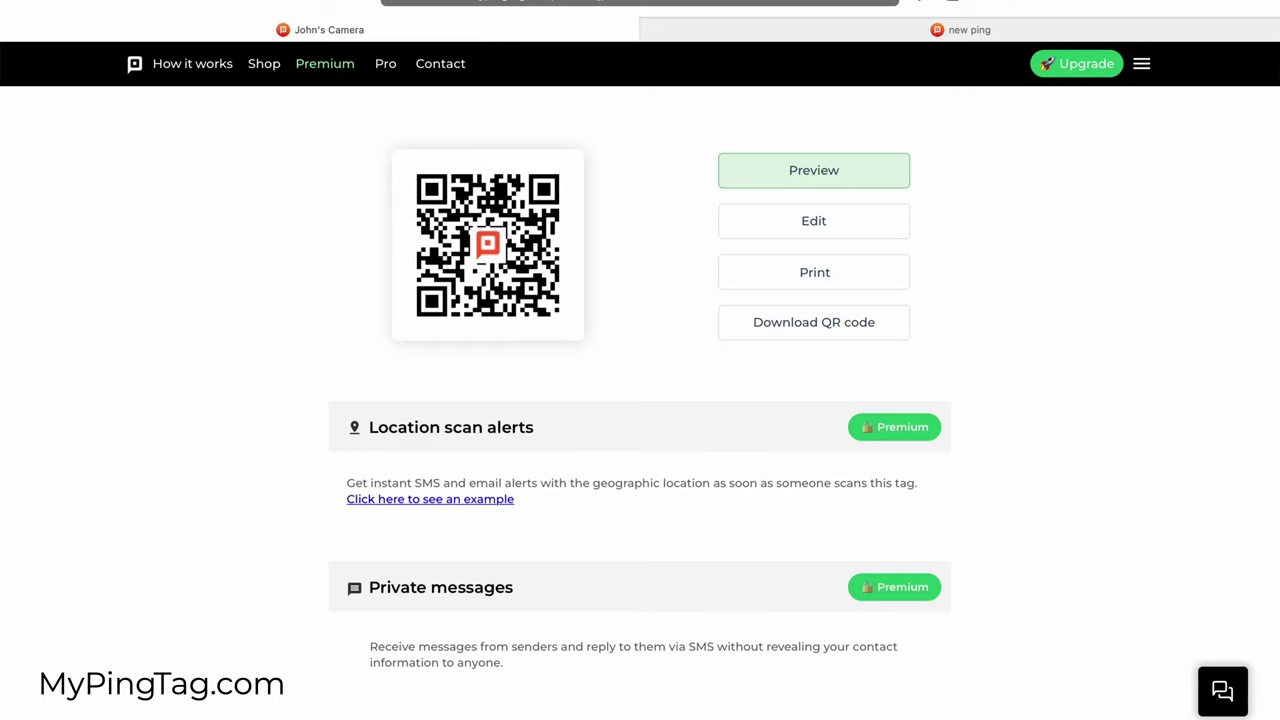
{"action": "scroll", "coordinate": [1217, 598], "scroll_direction": "up", "scroll_amount": 3}
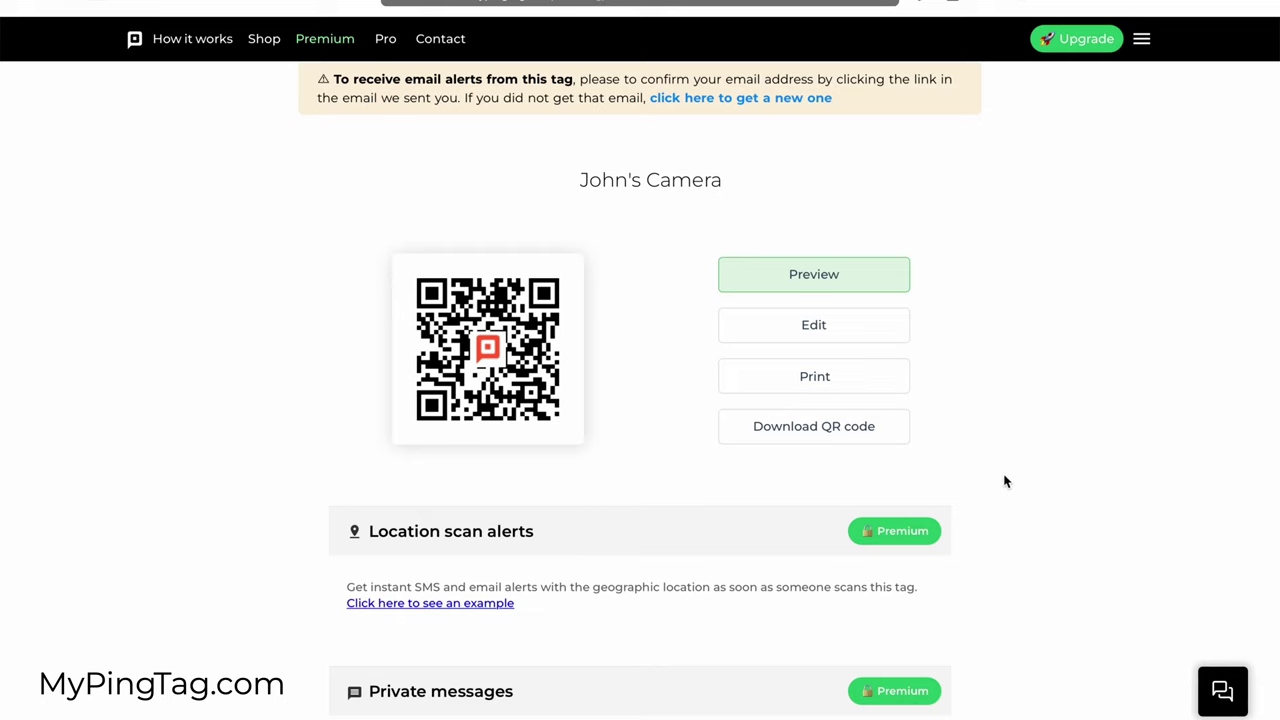
{"action": "left_click", "coordinate": [851, 434]}
Step: Open the camera tag's print options, preview the Wallet/Luggage Canva card template, then close it
{"action": "left_click", "coordinate": [815, 378]}
{"action": "scroll", "coordinate": [934, 351], "scroll_direction": "down", "scroll_amount": 1}
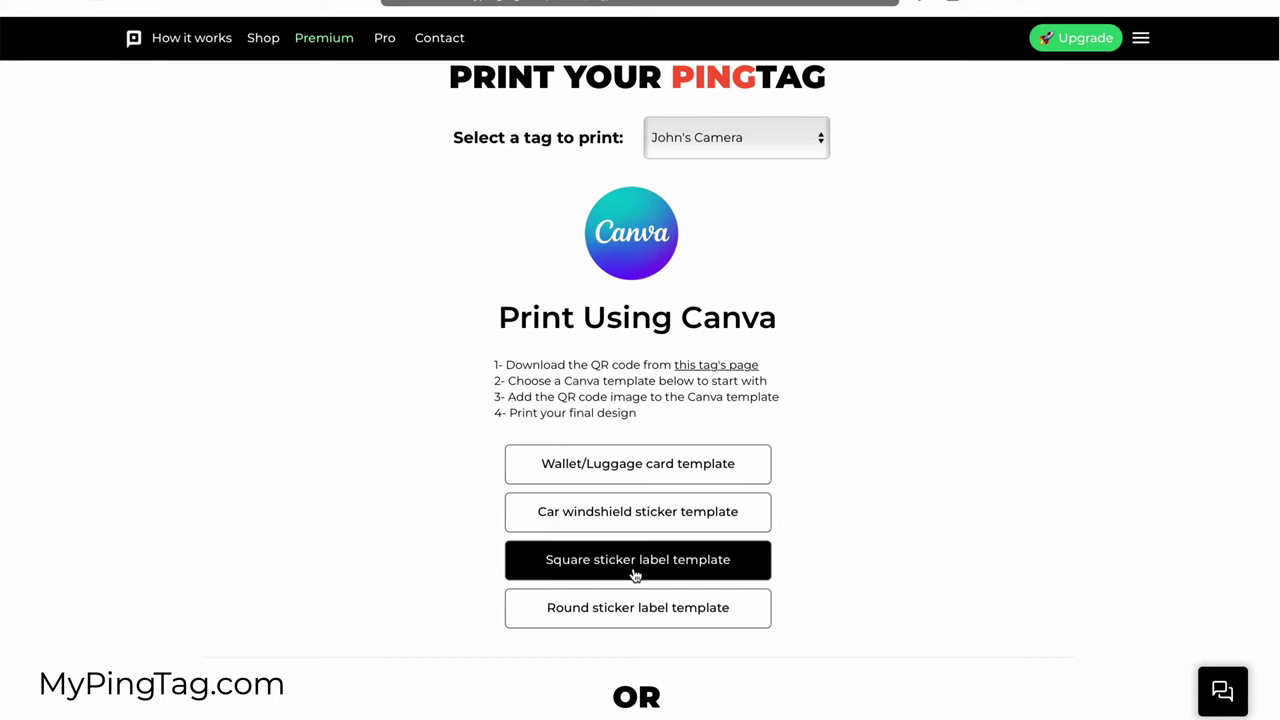
{"action": "left_click", "coordinate": [656, 476]}
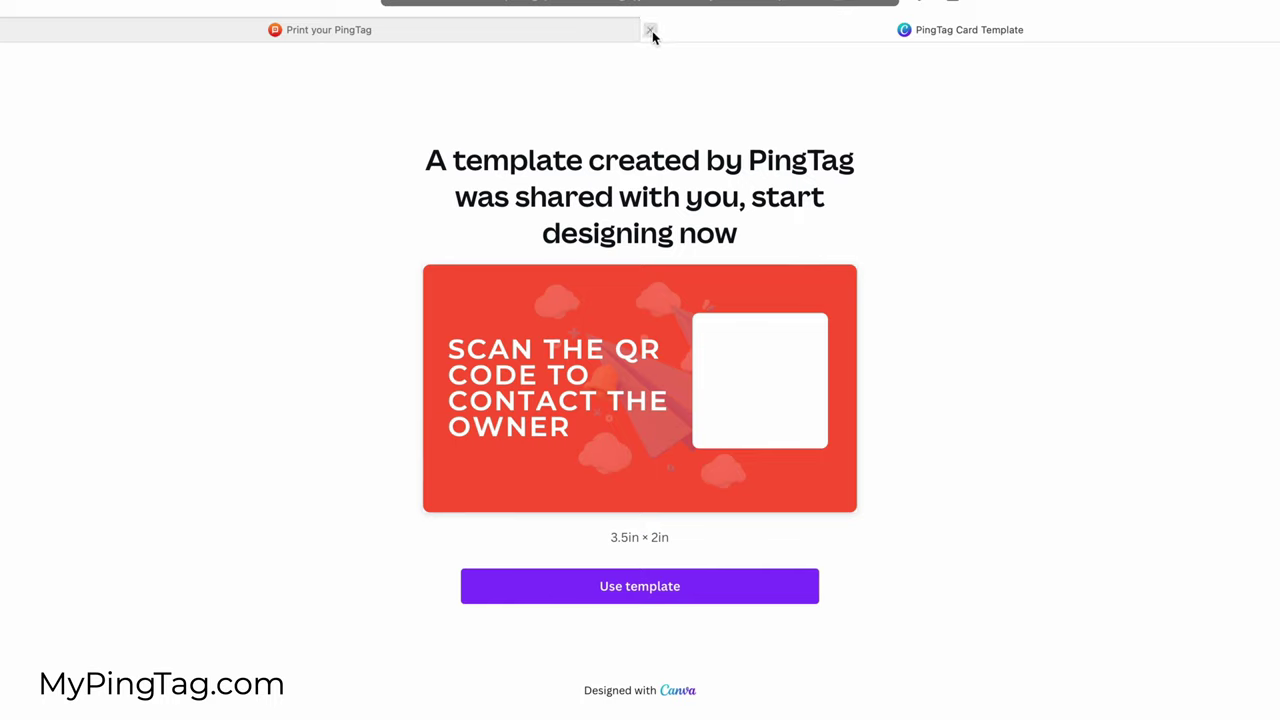
{"action": "left_click", "coordinate": [651, 32]}
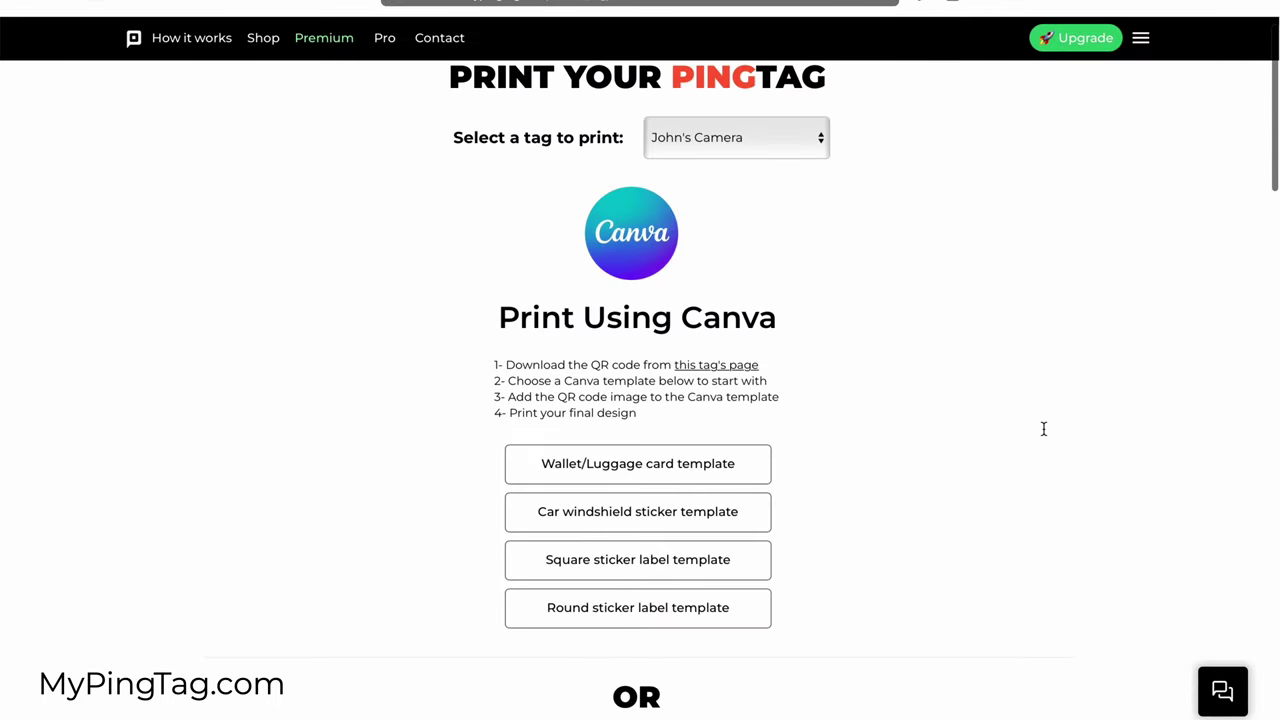
Step: Keep United States - English and open the square red 'Scan the code to contact me' sticker for printing
{"action": "scroll", "coordinate": [1043, 428], "scroll_direction": "down", "scroll_amount": 10}
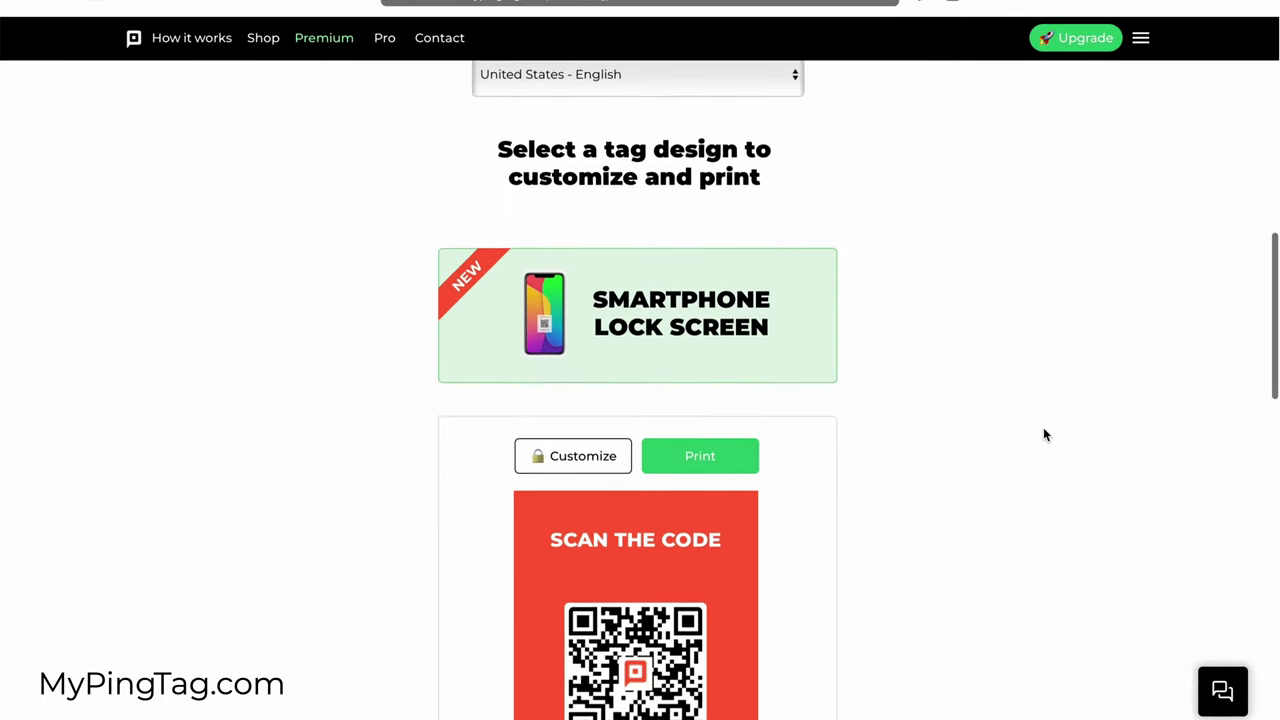
{"action": "scroll", "coordinate": [1043, 435], "scroll_direction": "down", "scroll_amount": 3}
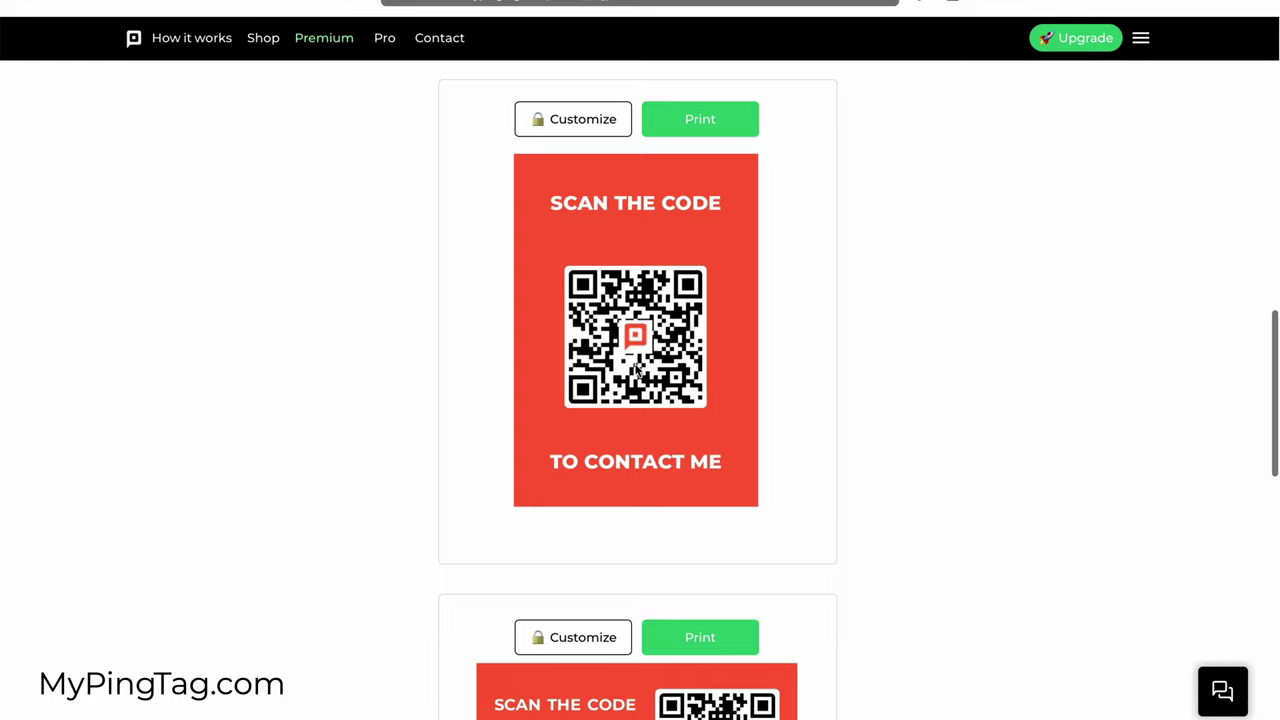
{"action": "scroll", "coordinate": [821, 366], "scroll_direction": "down", "scroll_amount": 6}
{"action": "scroll", "coordinate": [821, 366], "scroll_direction": "up", "scroll_amount": 1}
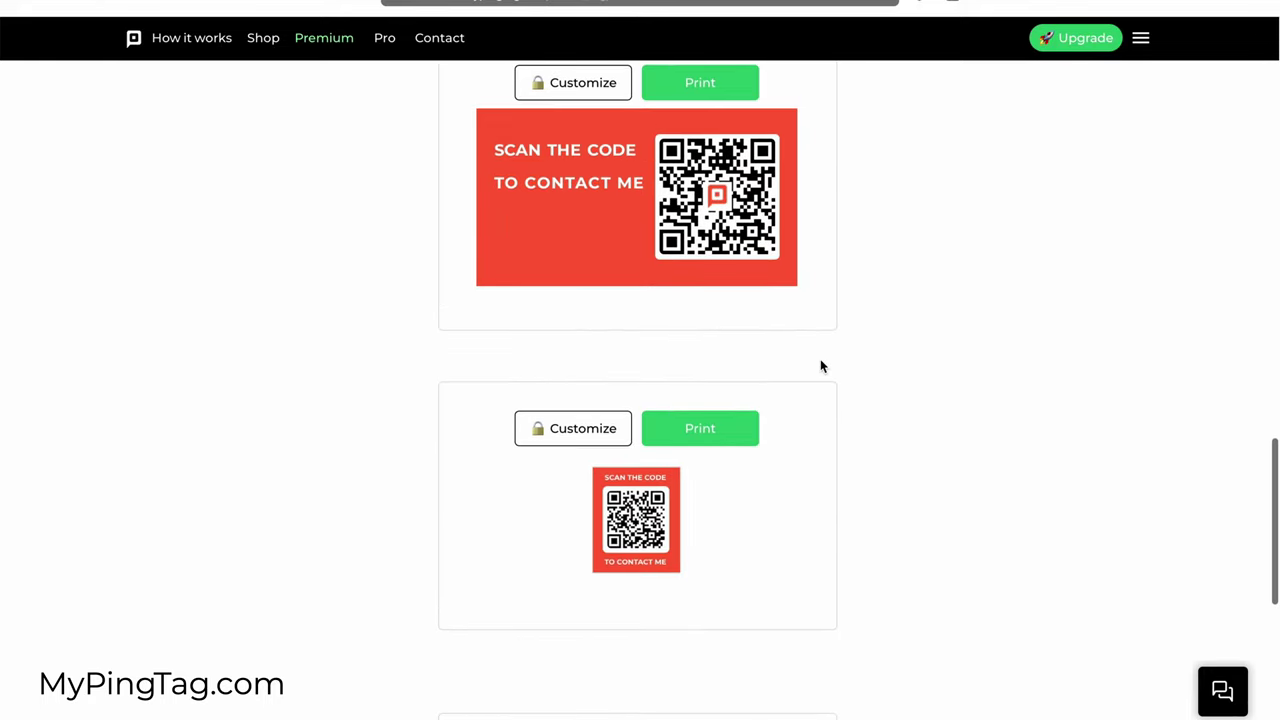
{"action": "scroll", "coordinate": [821, 366], "scroll_direction": "down", "scroll_amount": 2}
{"action": "scroll", "coordinate": [821, 366], "scroll_direction": "down", "scroll_amount": 2}
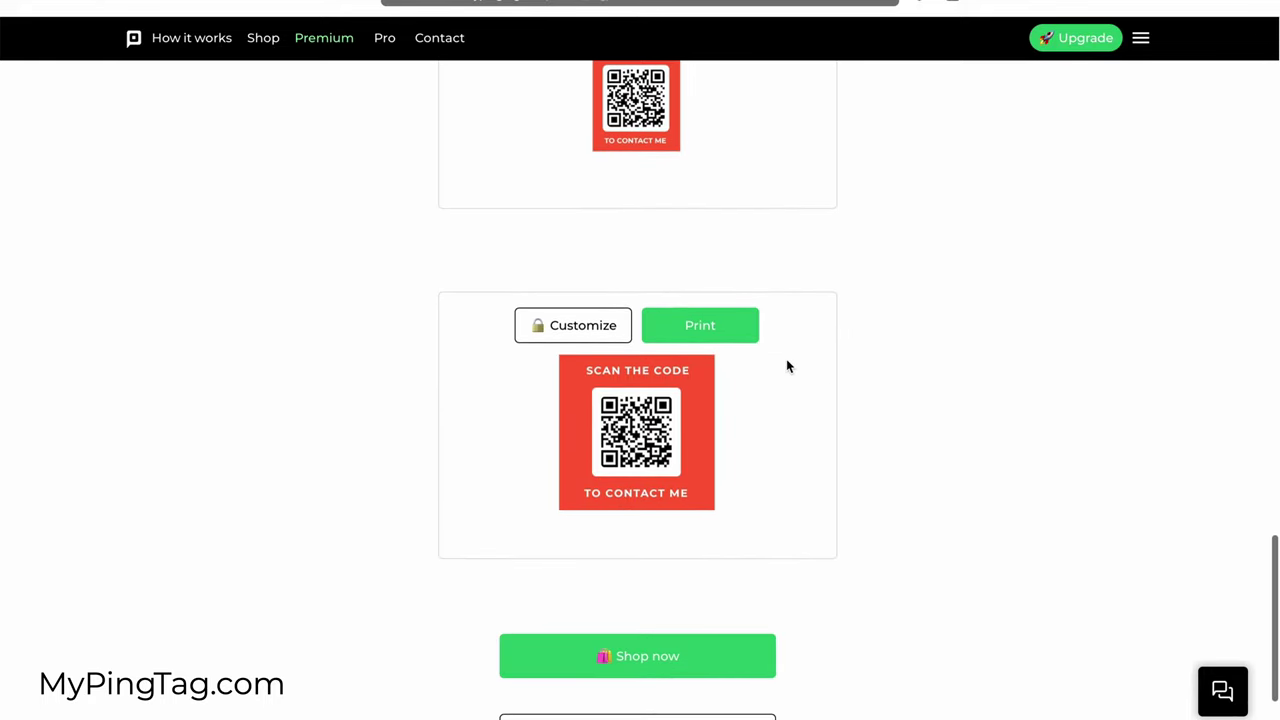
{"action": "scroll", "coordinate": [742, 350], "scroll_direction": "up", "scroll_amount": 20}
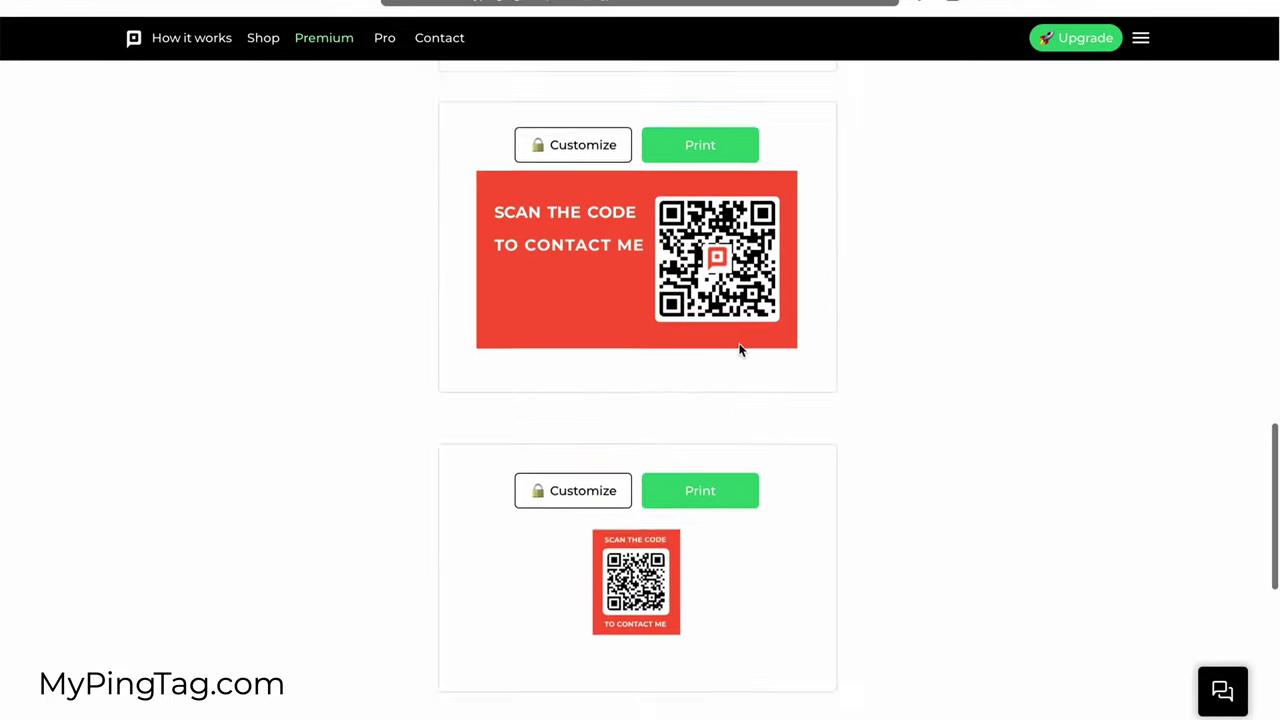
{"action": "scroll", "coordinate": [740, 350], "scroll_direction": "down", "scroll_amount": 4}
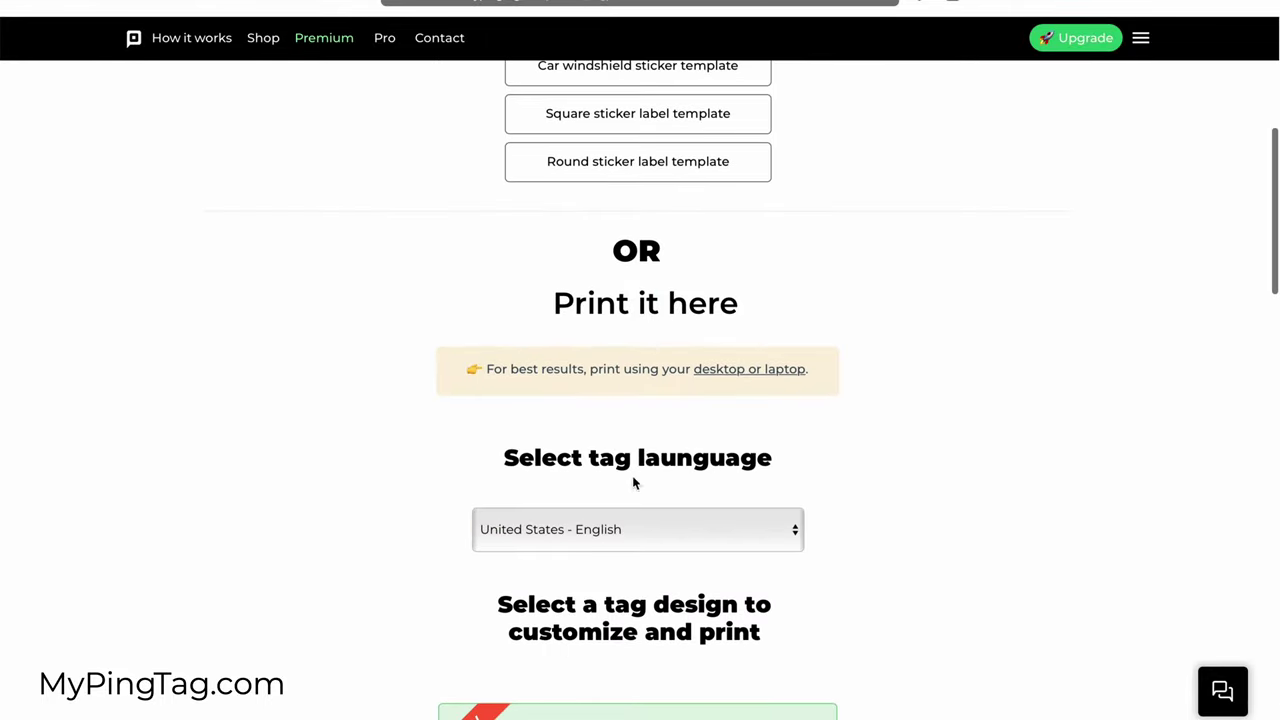
{"action": "left_click", "coordinate": [597, 527]}
{"action": "left_click", "coordinate": [817, 490]}
{"action": "scroll", "coordinate": [951, 511], "scroll_direction": "down", "scroll_amount": 15}
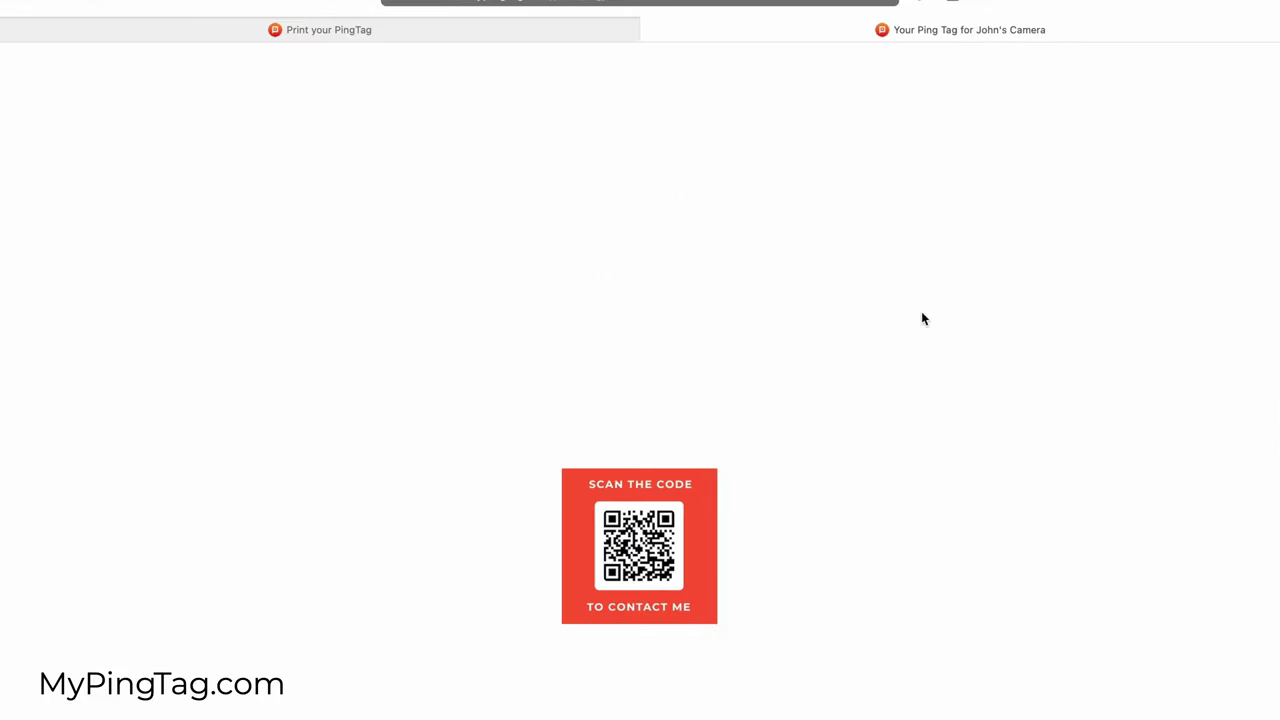
{"action": "scroll", "coordinate": [1183, 497], "scroll_direction": "down", "scroll_amount": 1}
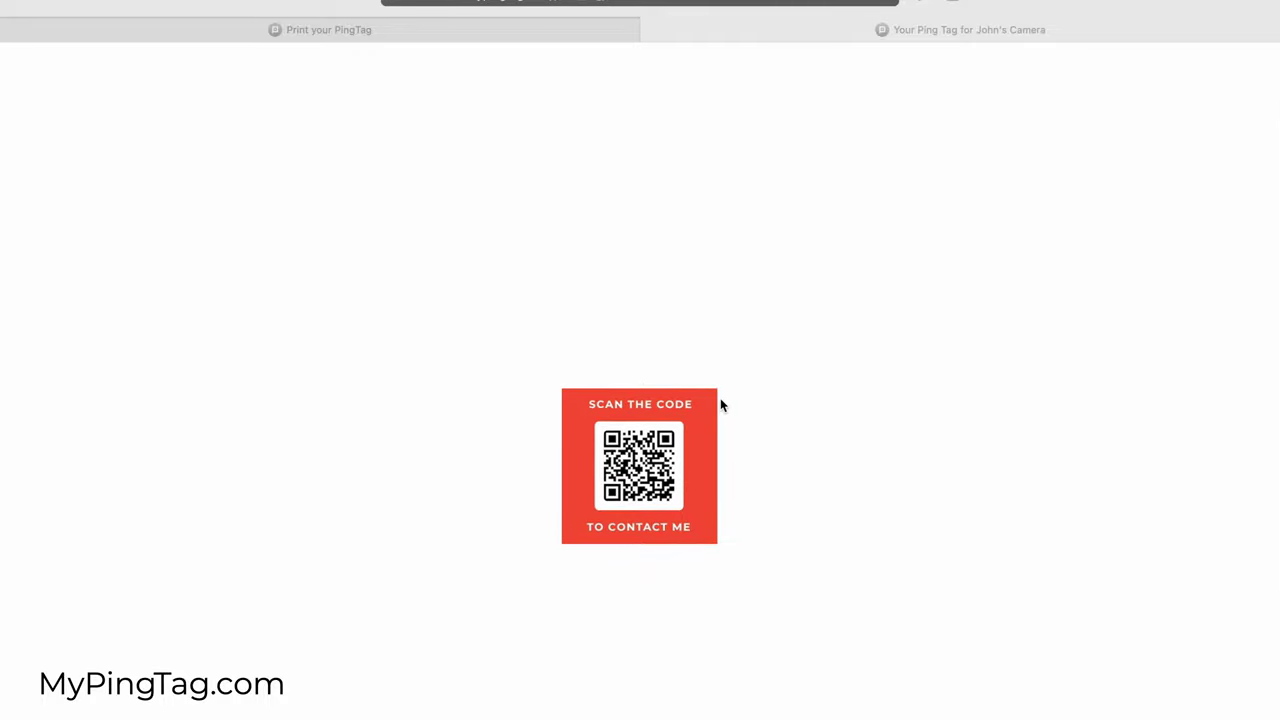
Step: Search Amazon for 'adhesive vinyl sheets printable white' and open the matte white inkjet sticker paper listing
{"action": "left_click", "coordinate": [724, 308]}
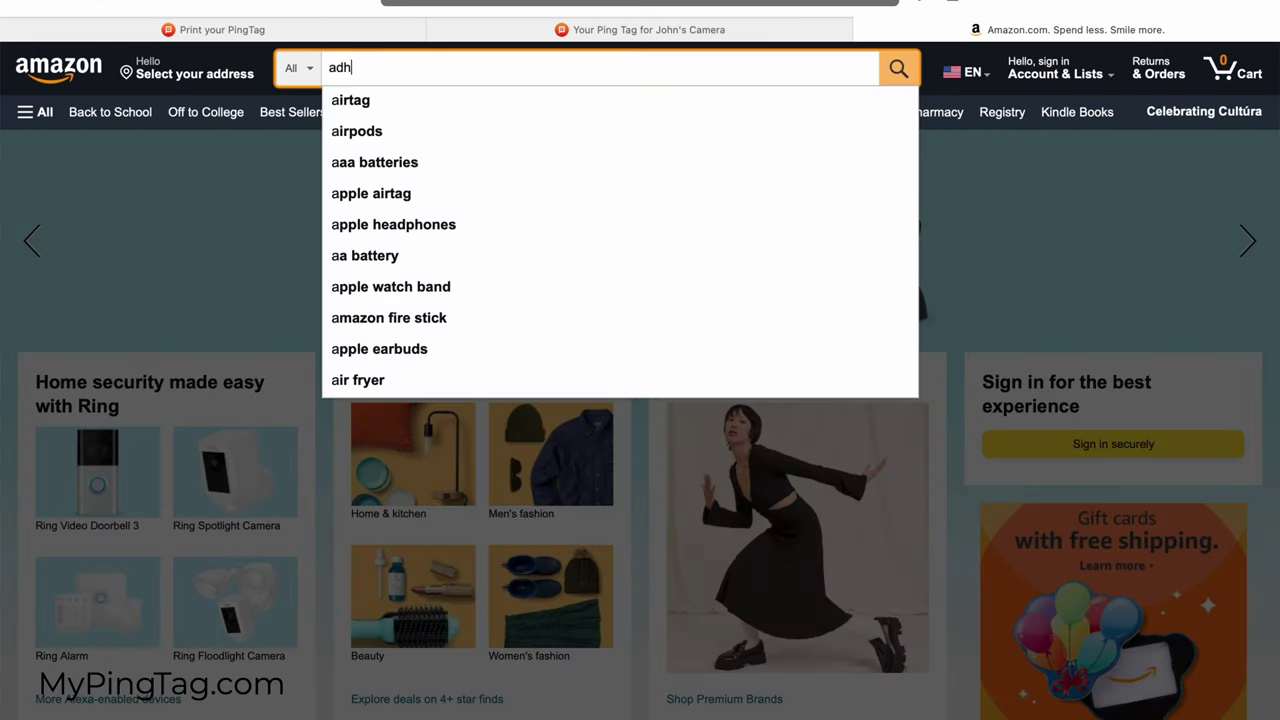
{"action": "type", "text": "esive "}
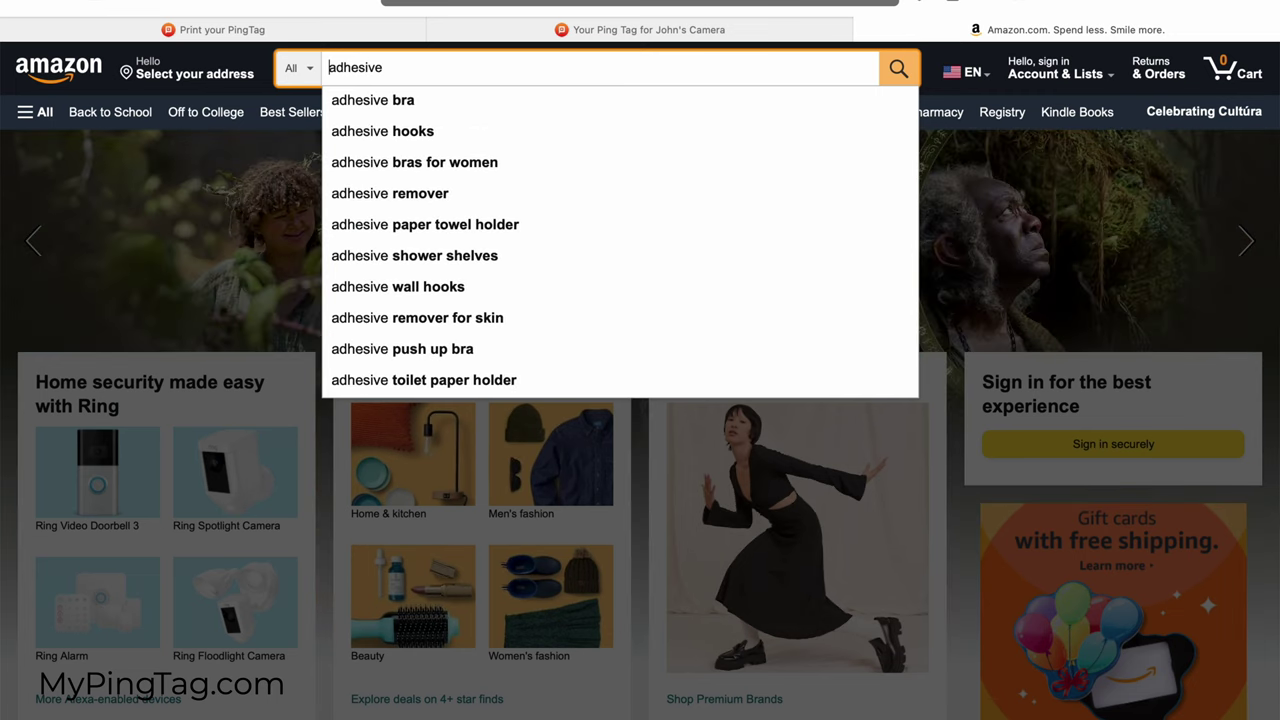
{"action": "type", "text": "vinyl"}
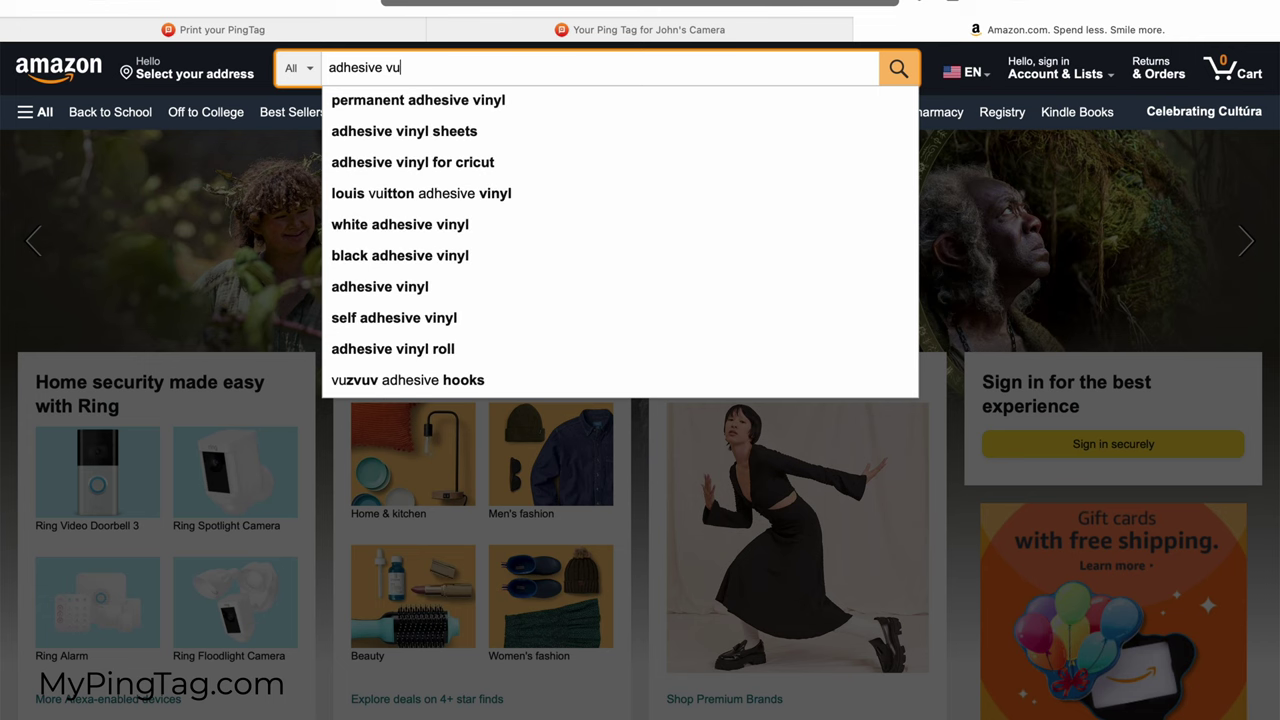
{"action": "type", "text": " sheets prit"}
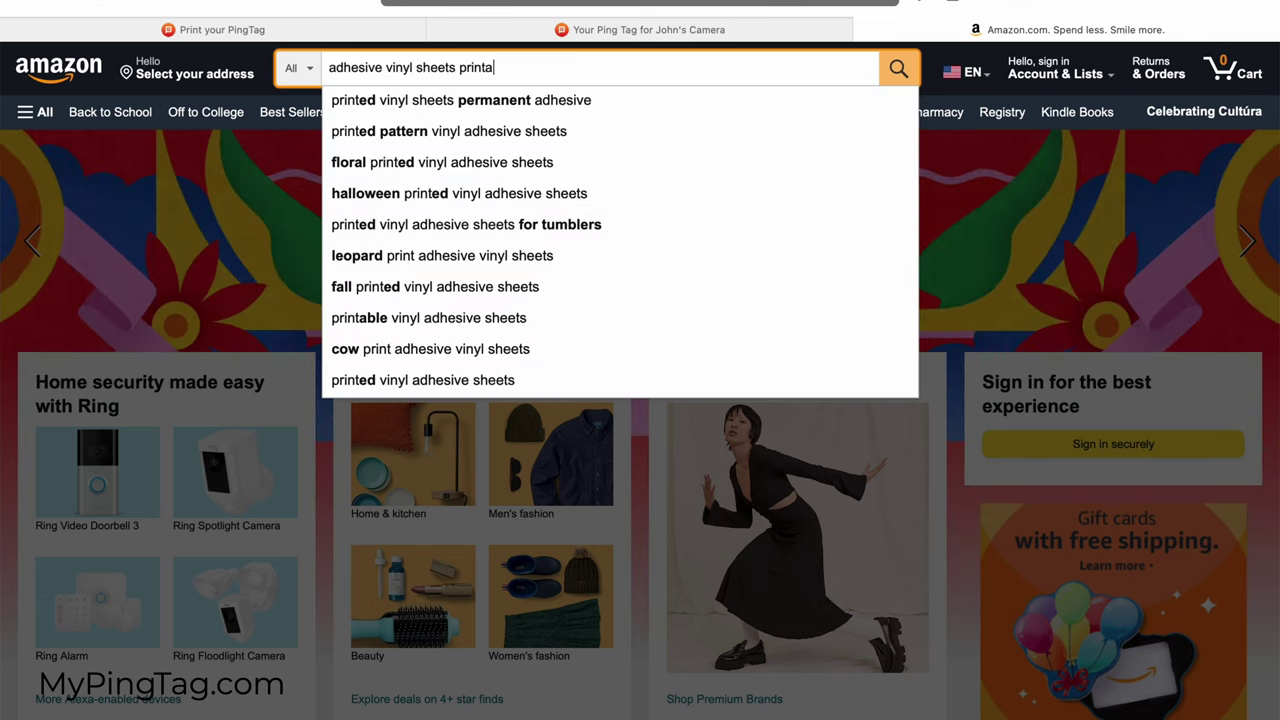
{"action": "type", "text": "ble w"}
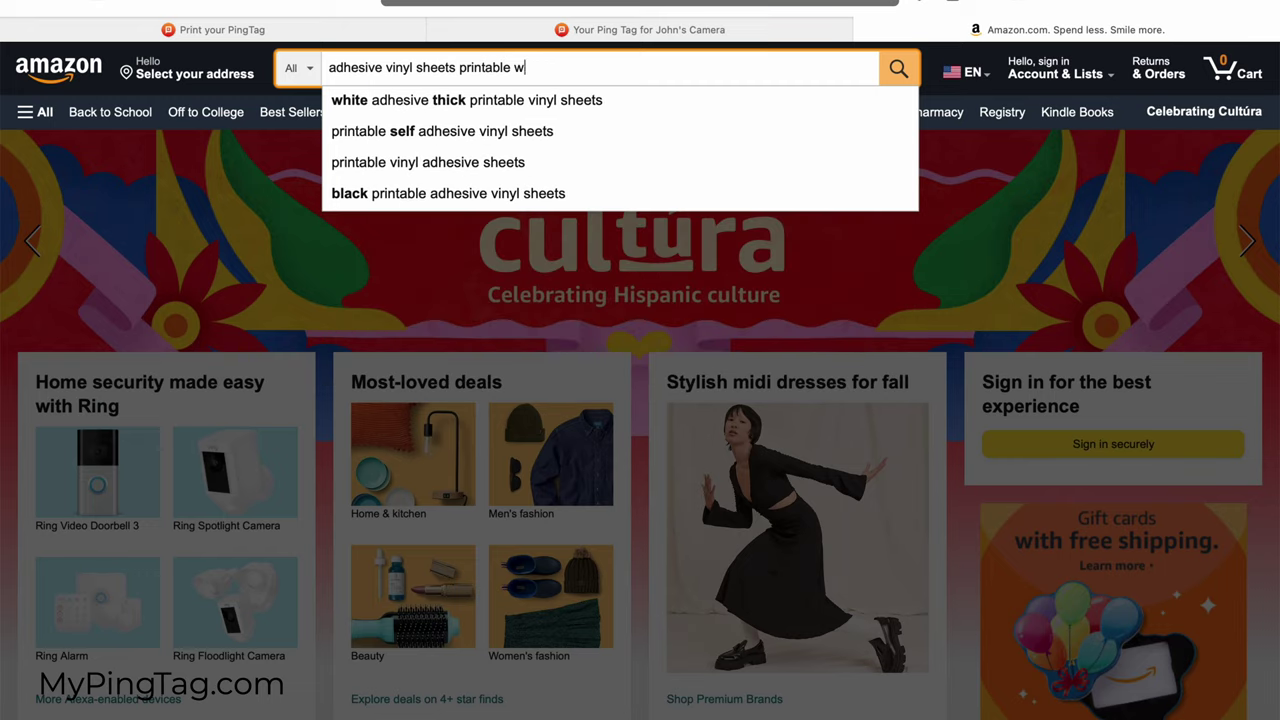
{"action": "type", "text": "hite"}
{"action": "key", "text": "Return"}
{"action": "scroll", "coordinate": [378, 291], "scroll_direction": "down", "scroll_amount": 4}
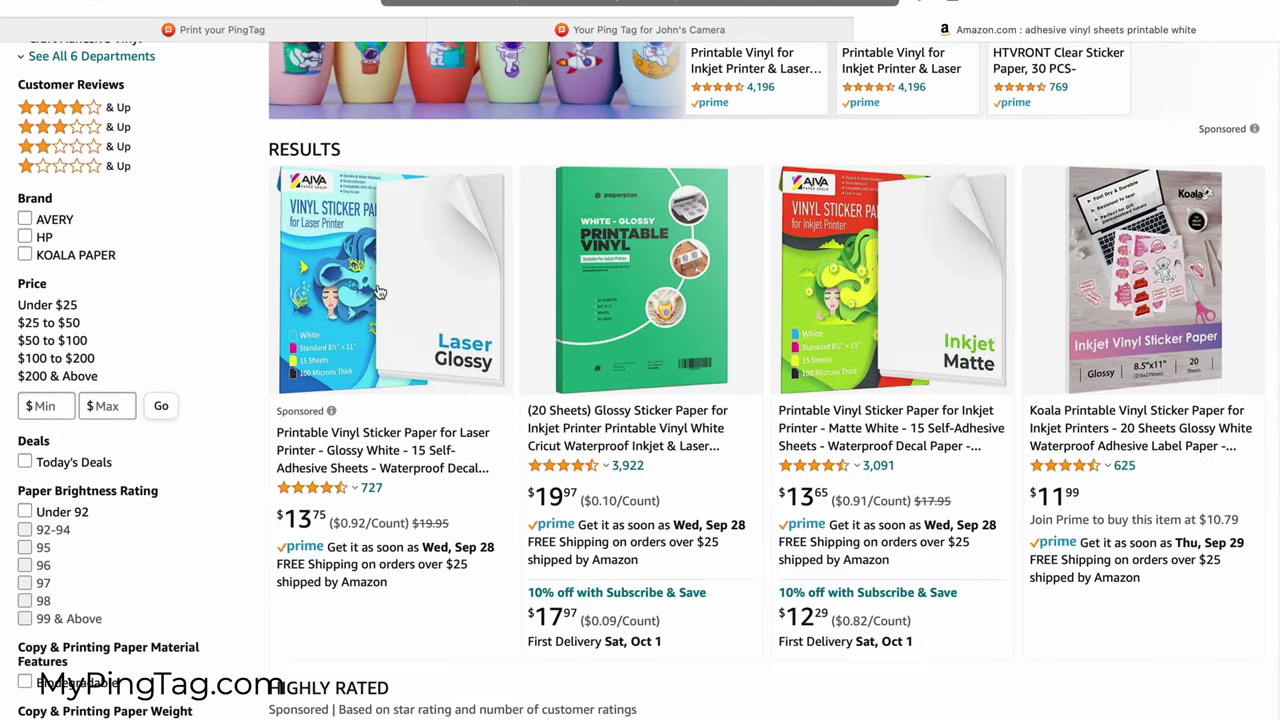
{"action": "scroll", "coordinate": [378, 291], "scroll_direction": "down", "scroll_amount": 3}
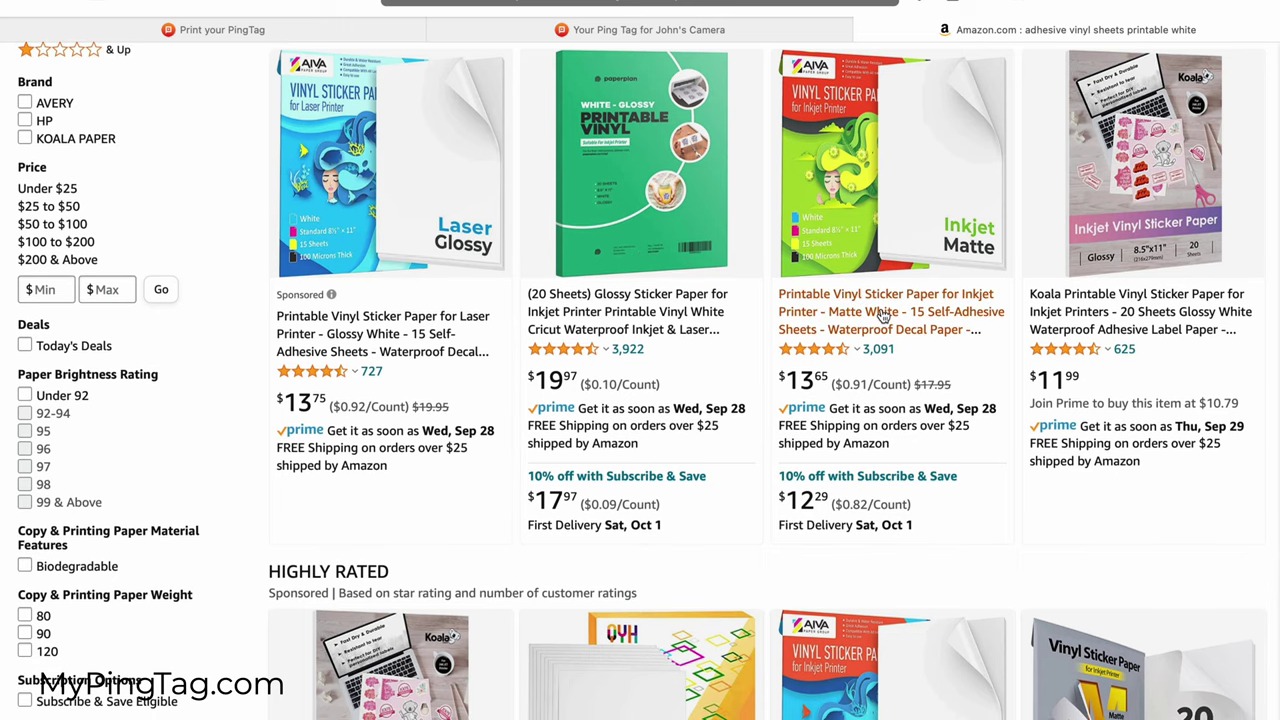
{"action": "left_click", "coordinate": [883, 316]}
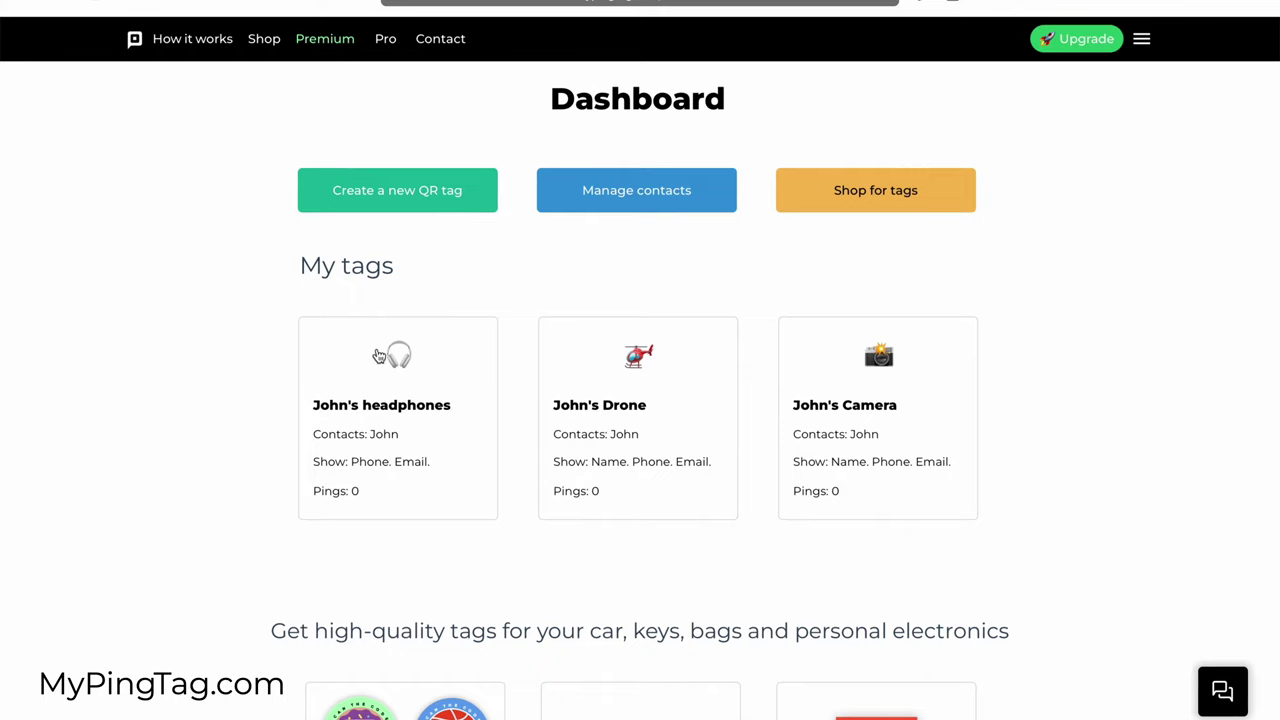
Step: Open the headphones tag card under My tags on the dashboard
{"action": "left_click", "coordinate": [400, 374]}
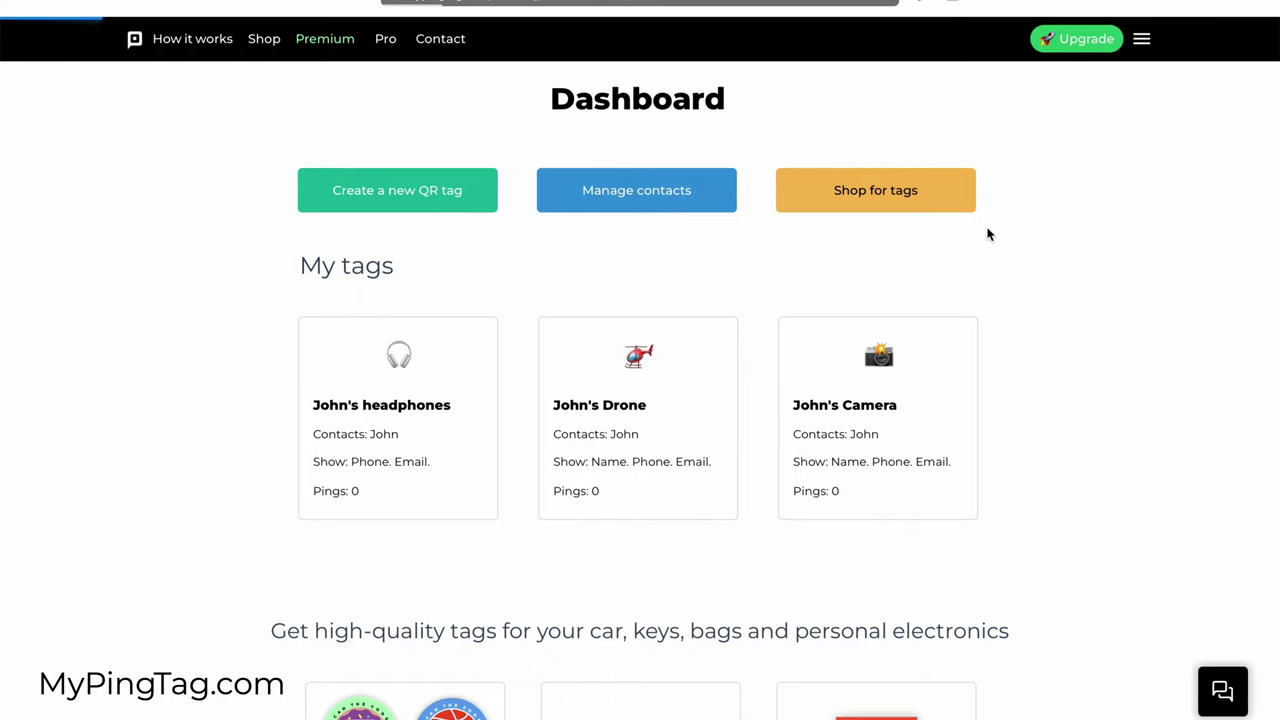